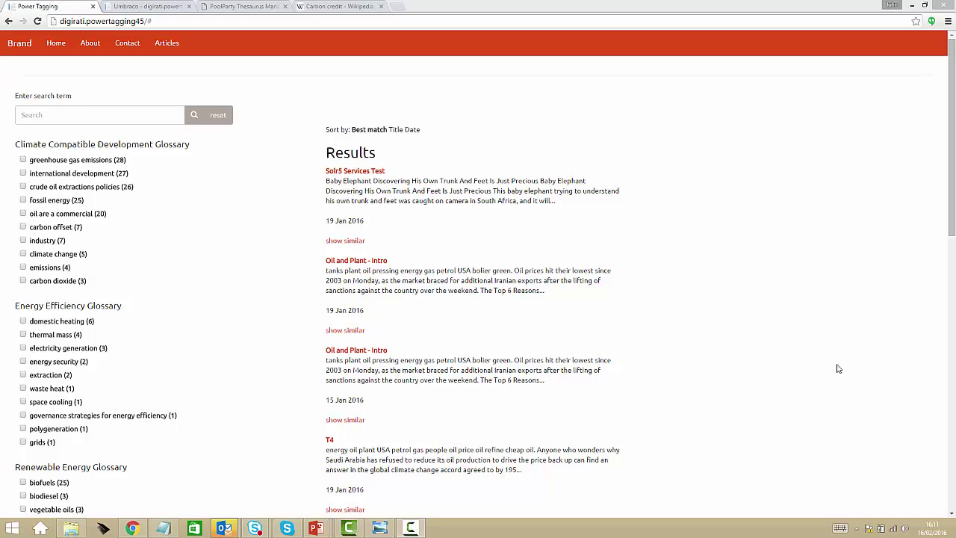
click(157, 8)
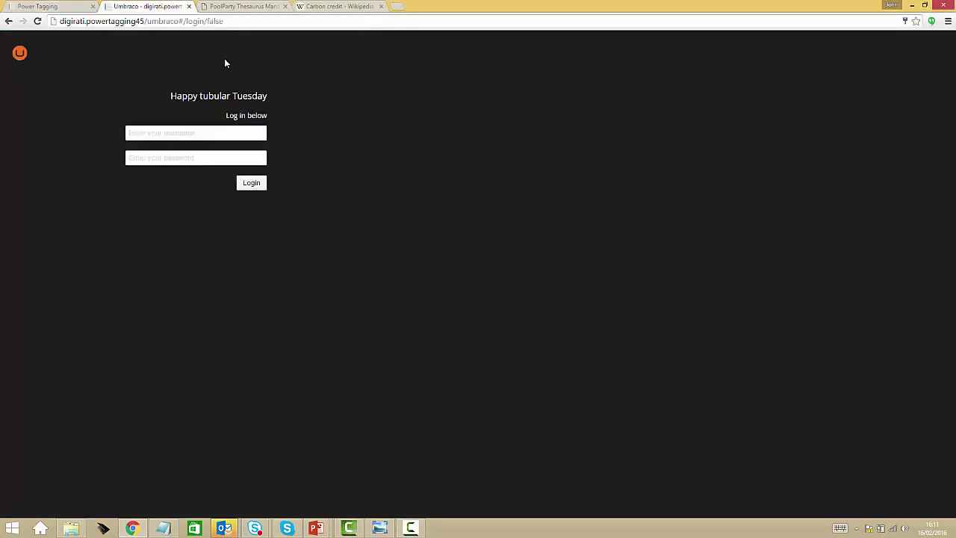
click(233, 8)
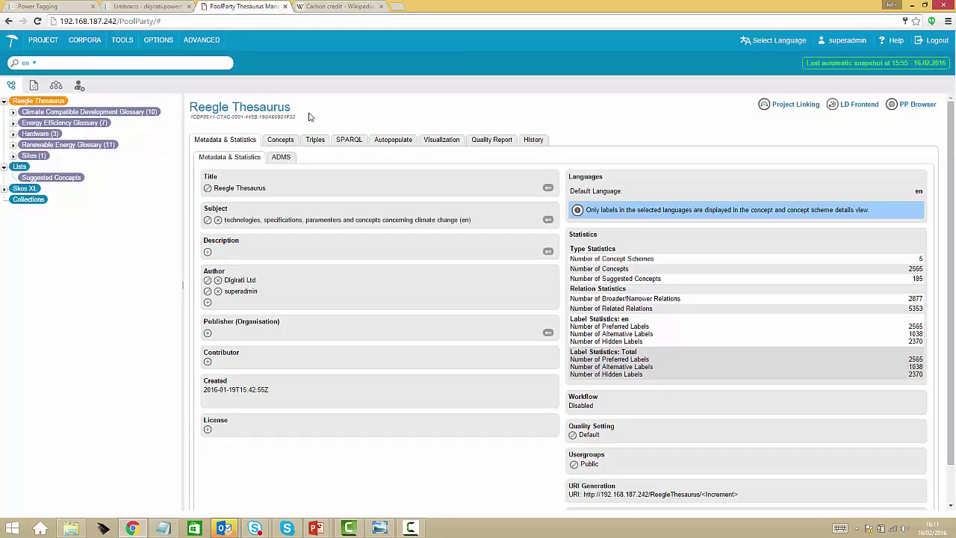
click(26, 6)
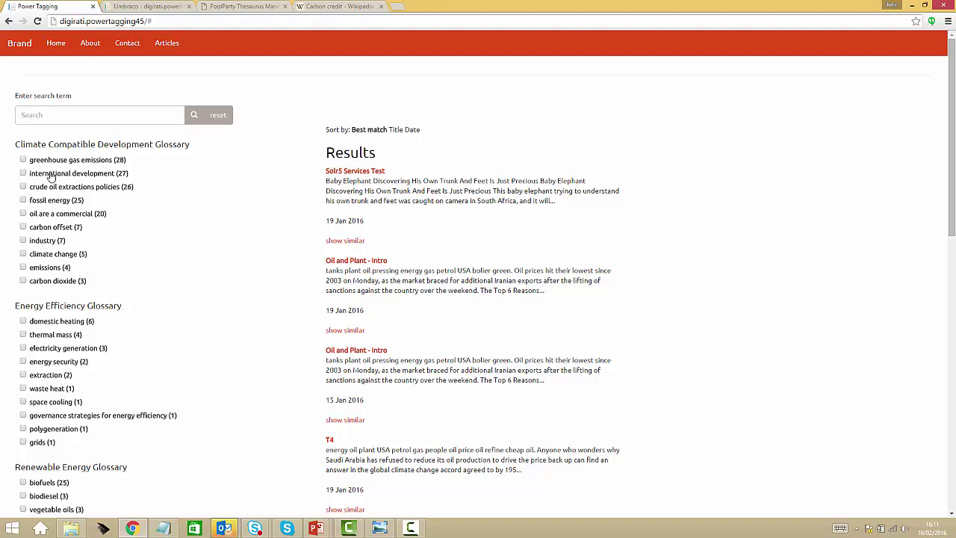
- Filter the demo site results by the 'greenhouse gas emissions' concept in the Climate Compatible Development Glossary
click(50, 116)
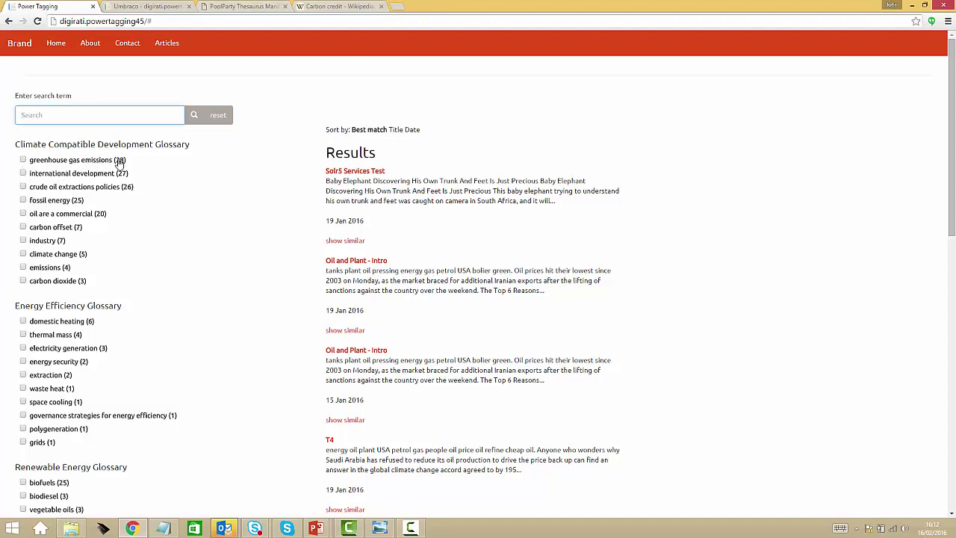
click(23, 160)
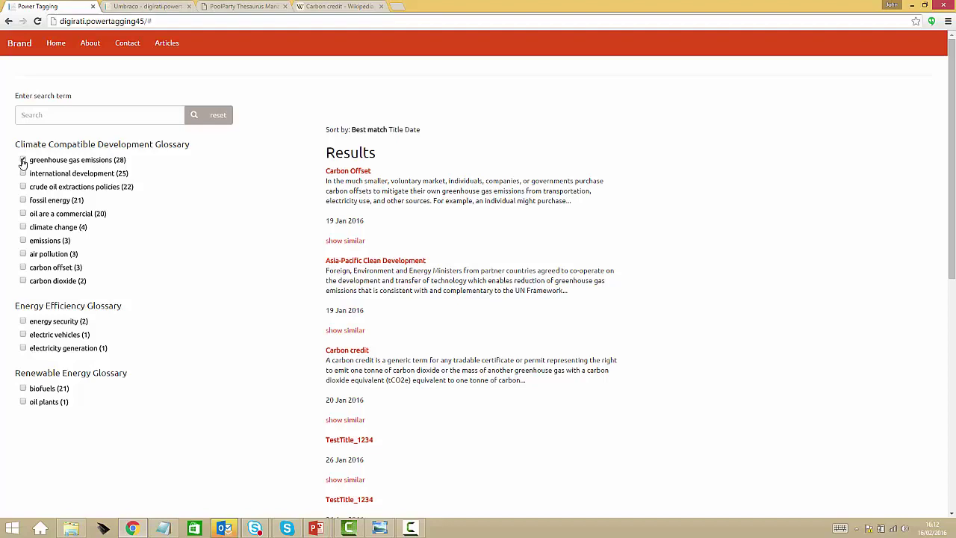
click(24, 159)
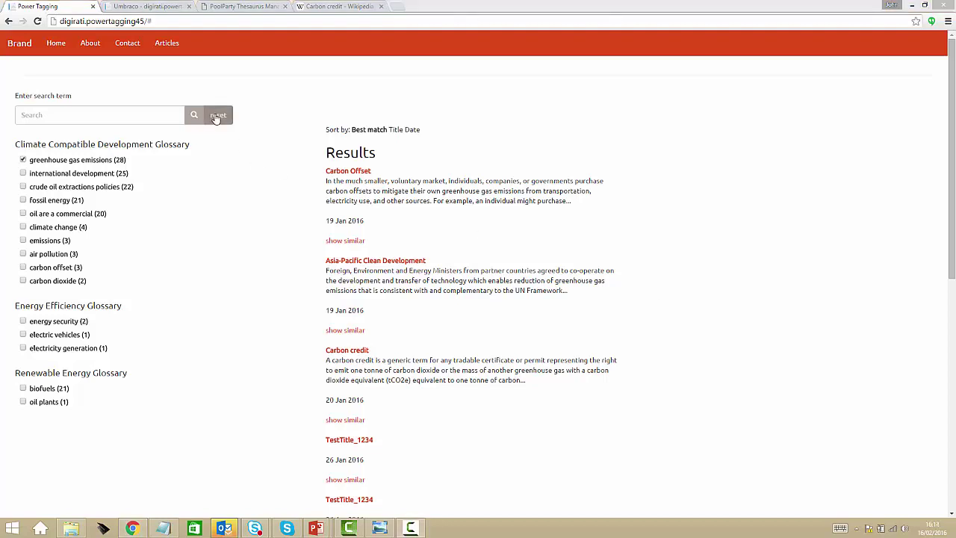
- Clear the greenhouse gas filter and search for 'carbon offset' from the 'carbon' autocomplete
click(217, 117)
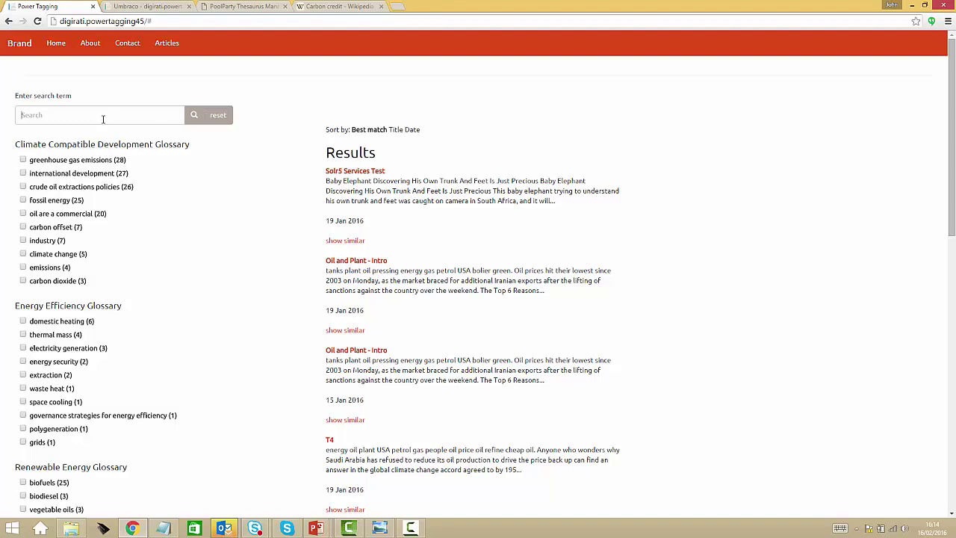
click(103, 119)
text(car)
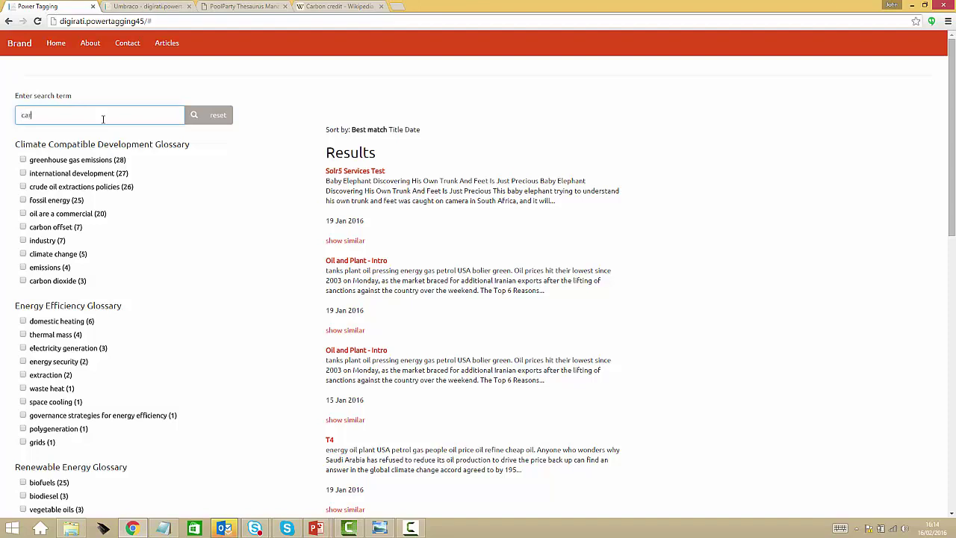
text(bon off)
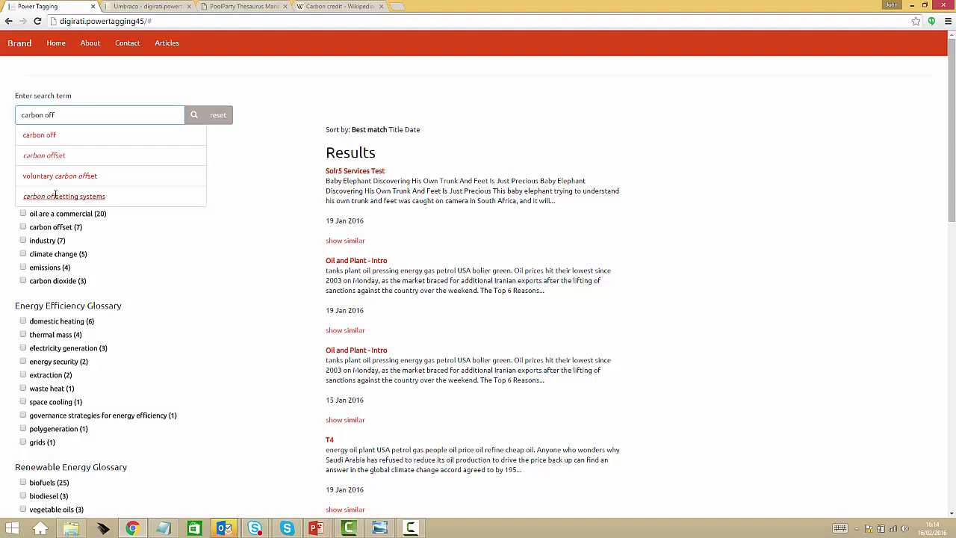
click(45, 156)
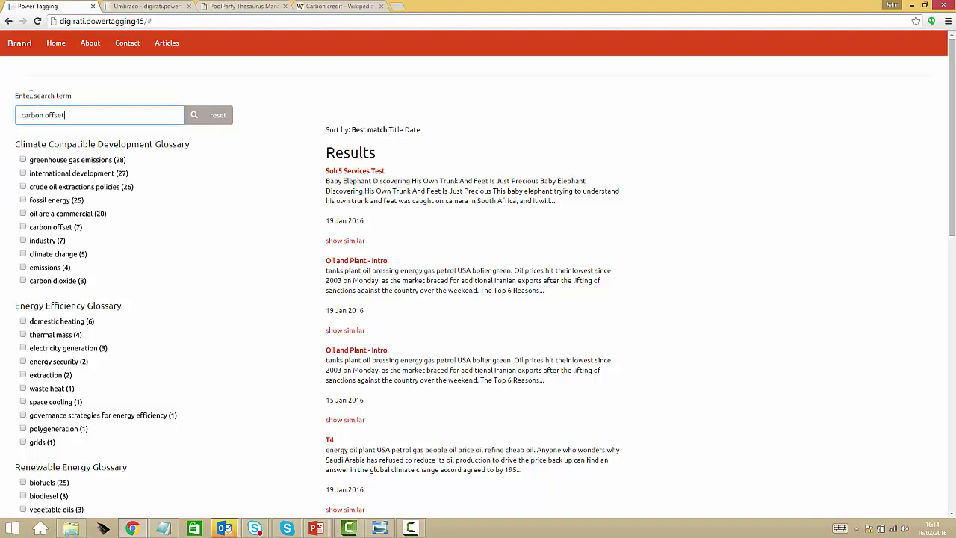
click(193, 119)
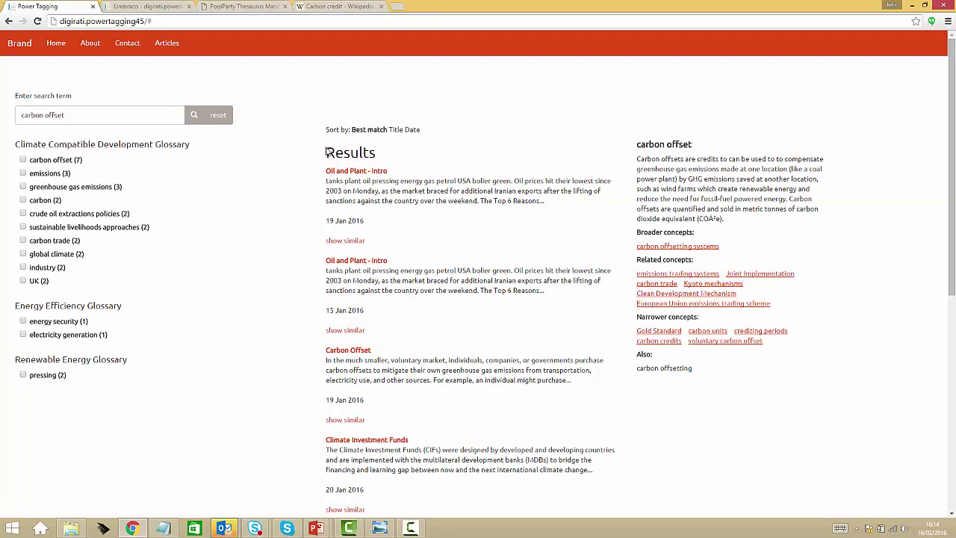
- Highlight the first carbon offset result and its definition paragraph
drag(326, 151, 545, 204)
click(478, 144)
drag(640, 157, 742, 223)
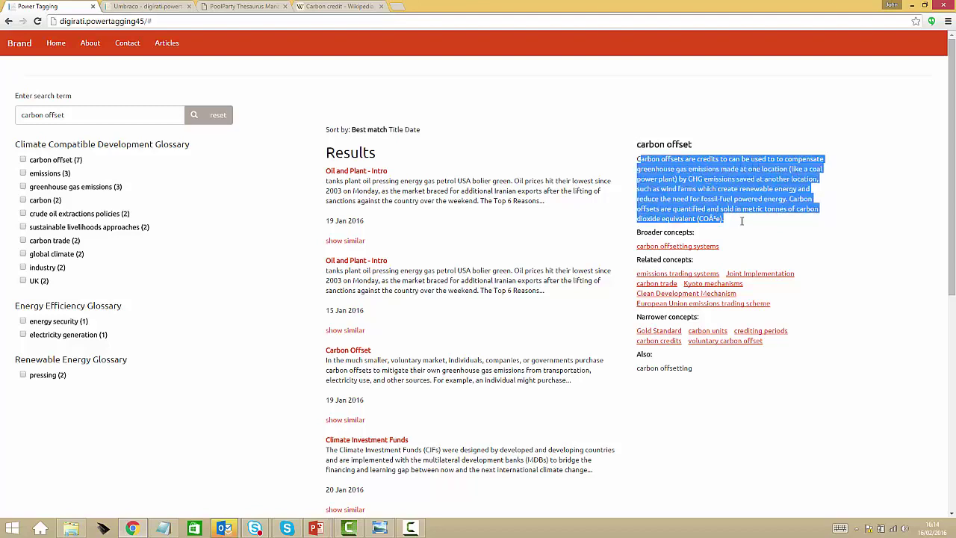
click(744, 222)
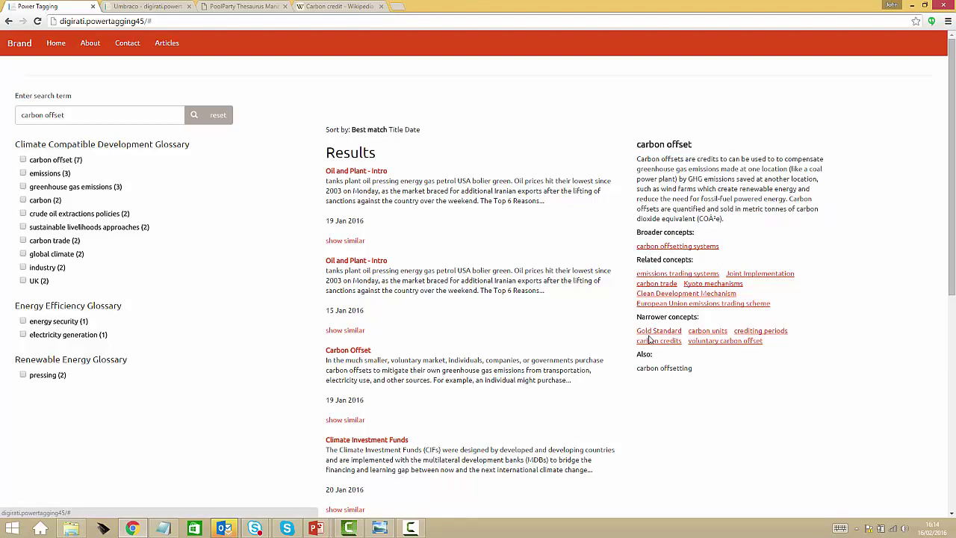
click(224, 6)
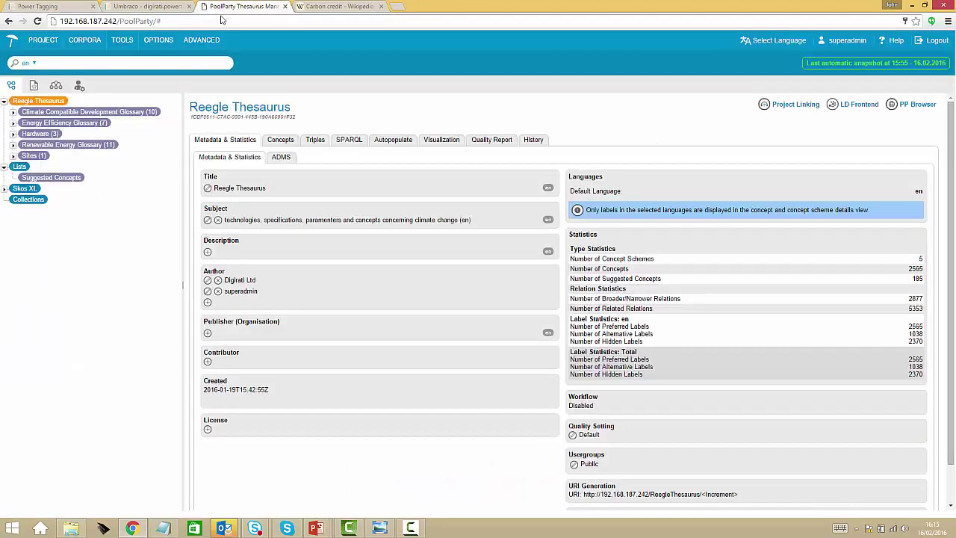
click(138, 63)
text(carbon offset)
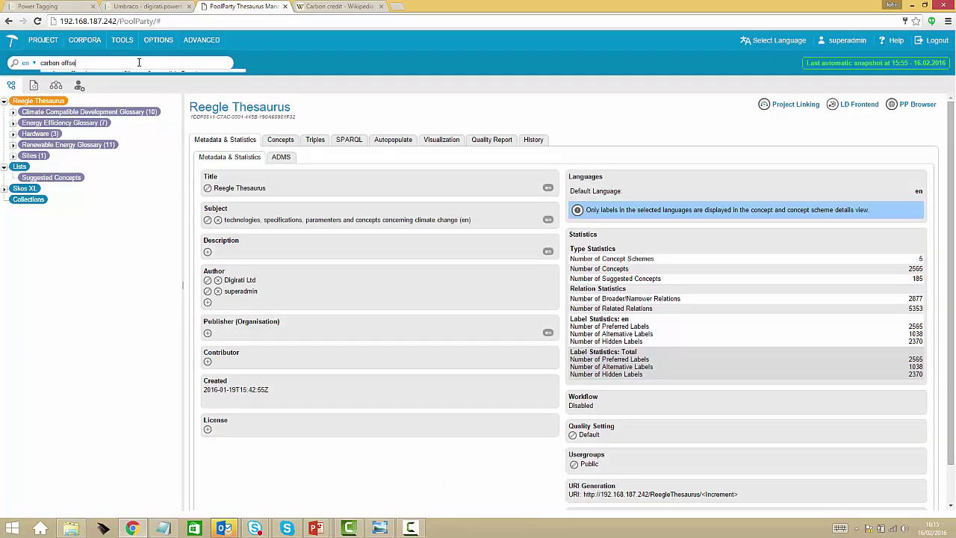
click(93, 91)
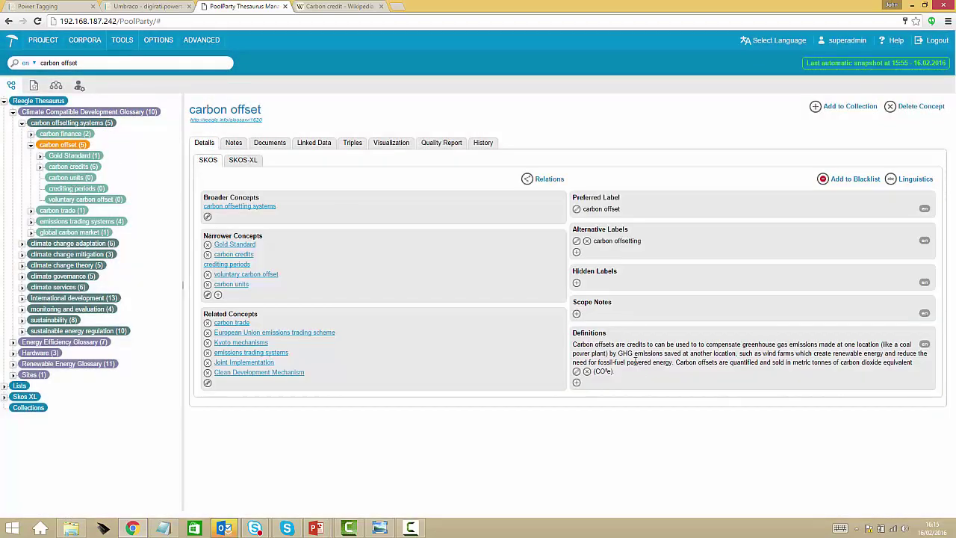
drag(639, 363, 608, 351)
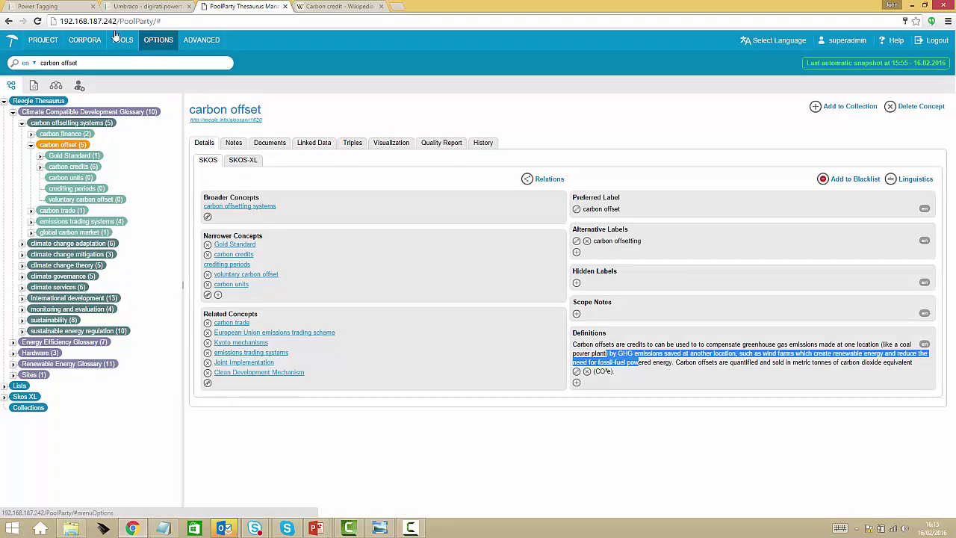
click(45, 7)
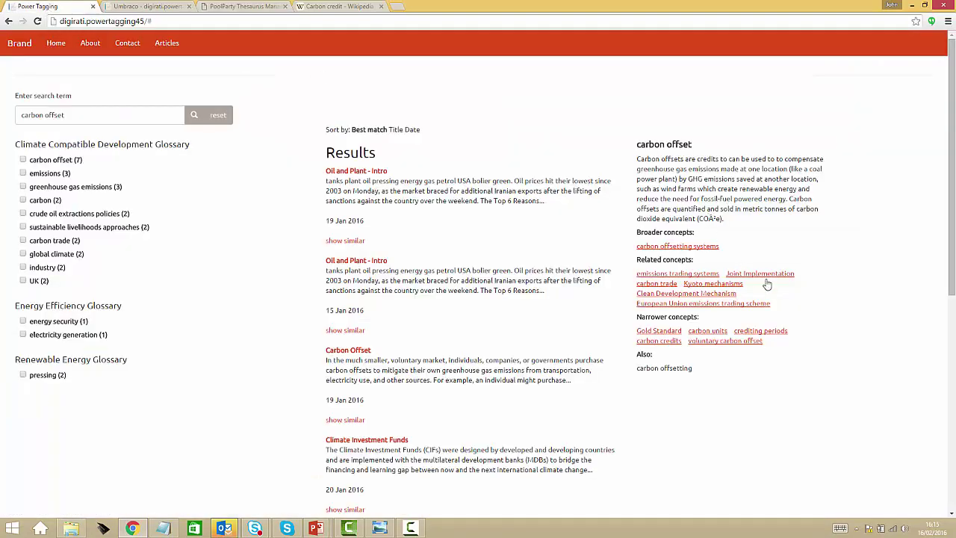
- Search for the narrower concept 'carbon units' and highlight its definition
click(715, 332)
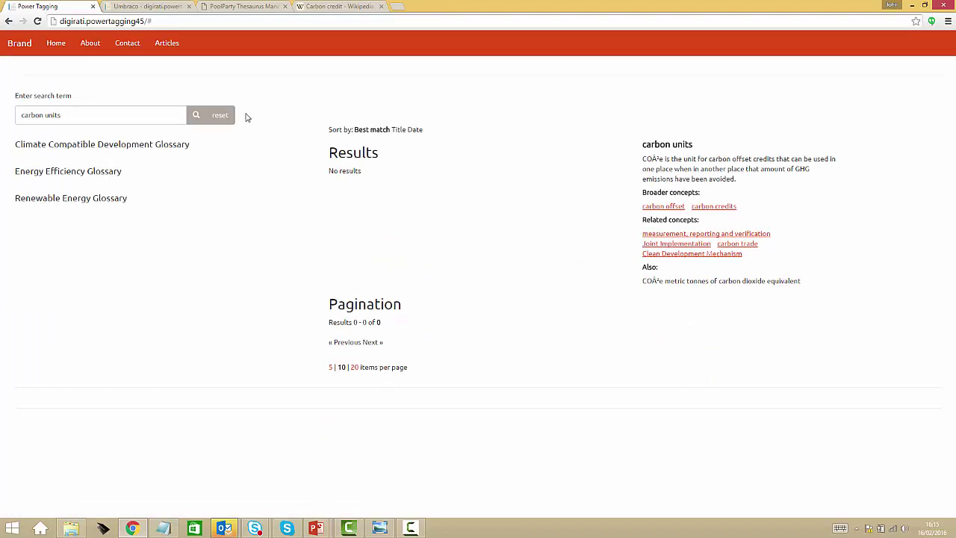
click(68, 116)
key(ctrl+a)
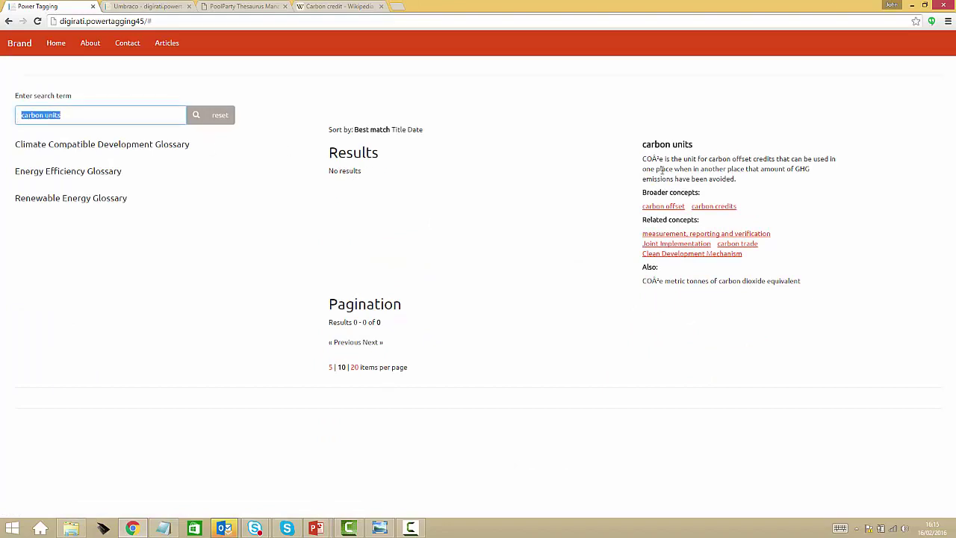
drag(644, 157, 757, 178)
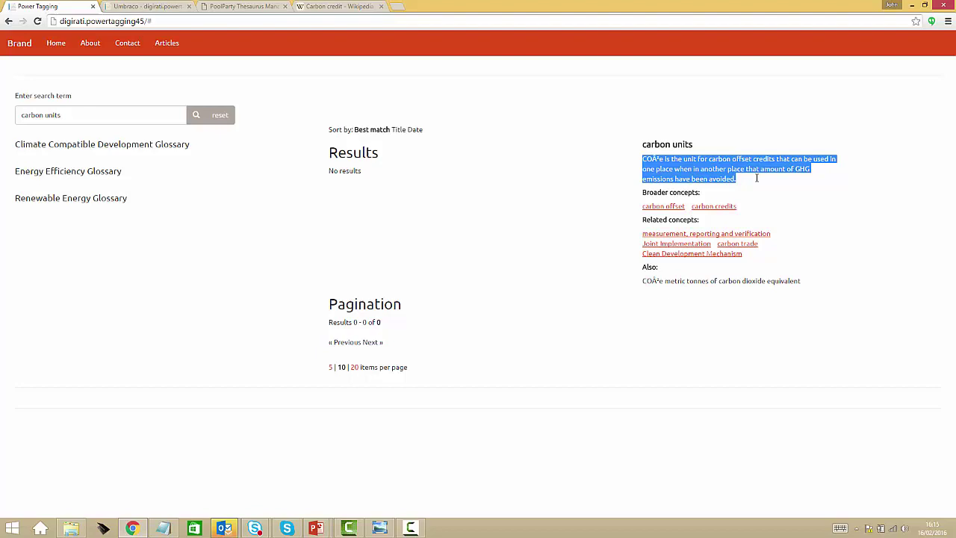
key(alt+Tab)
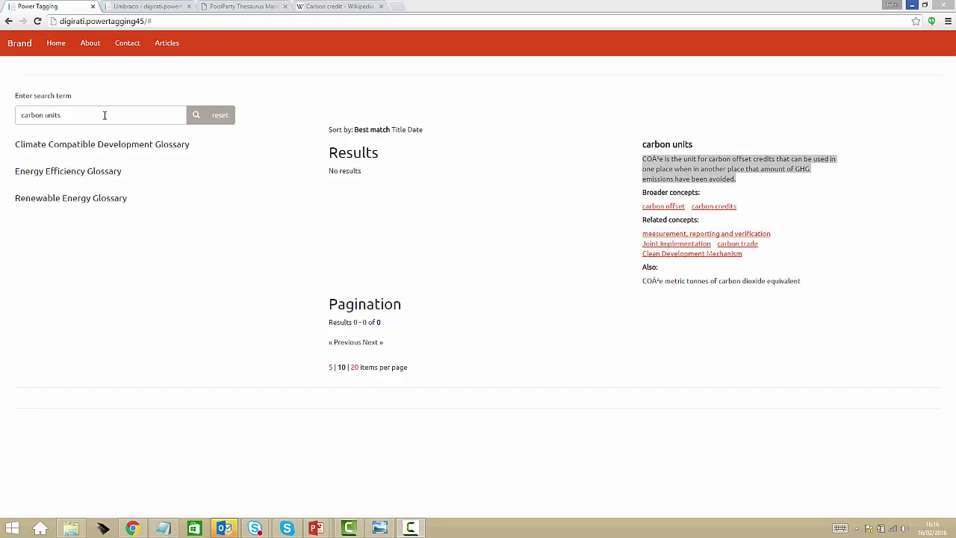
- Log in to the Umbraco back office and expand Resources > Texts in the content tree
click(149, 8)
click(178, 135)
text(admin)
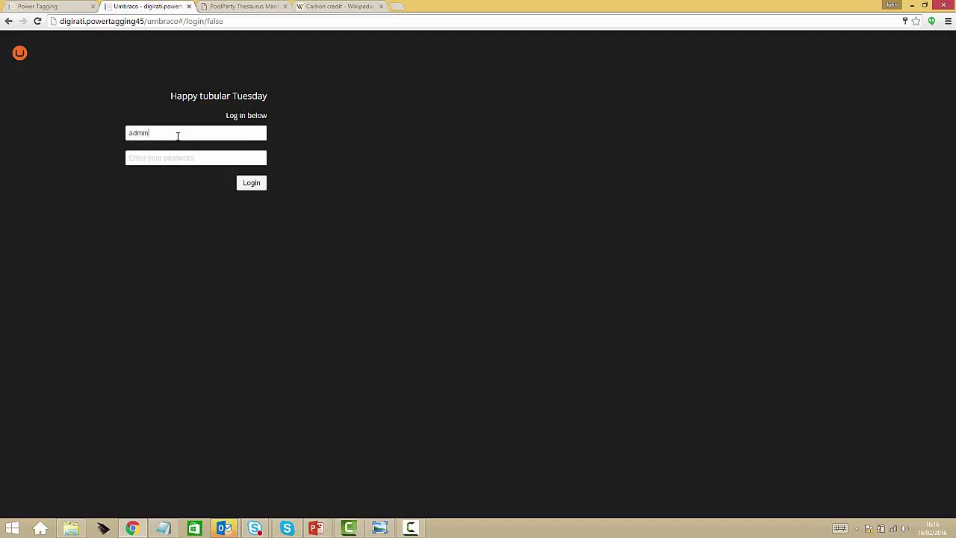
key(Tab)
text(a)
click(255, 186)
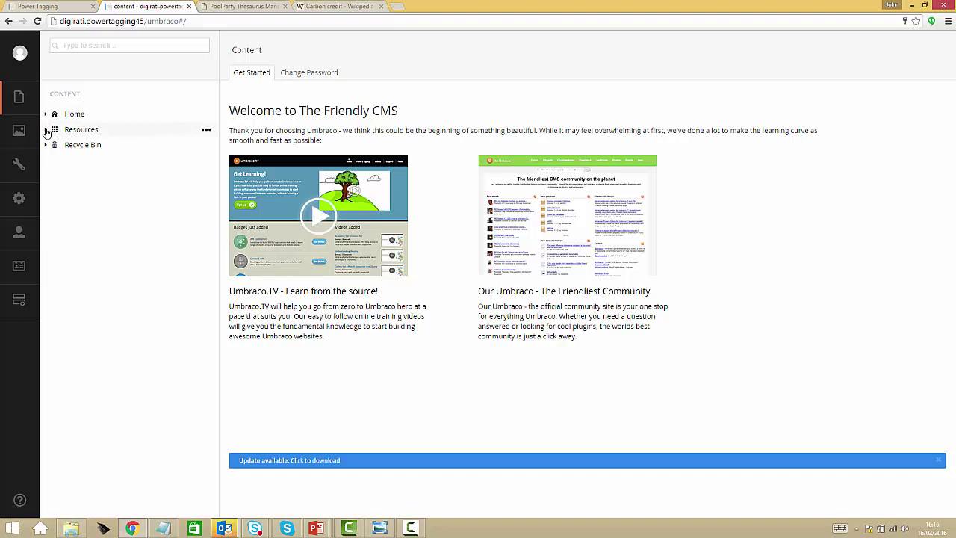
click(46, 130)
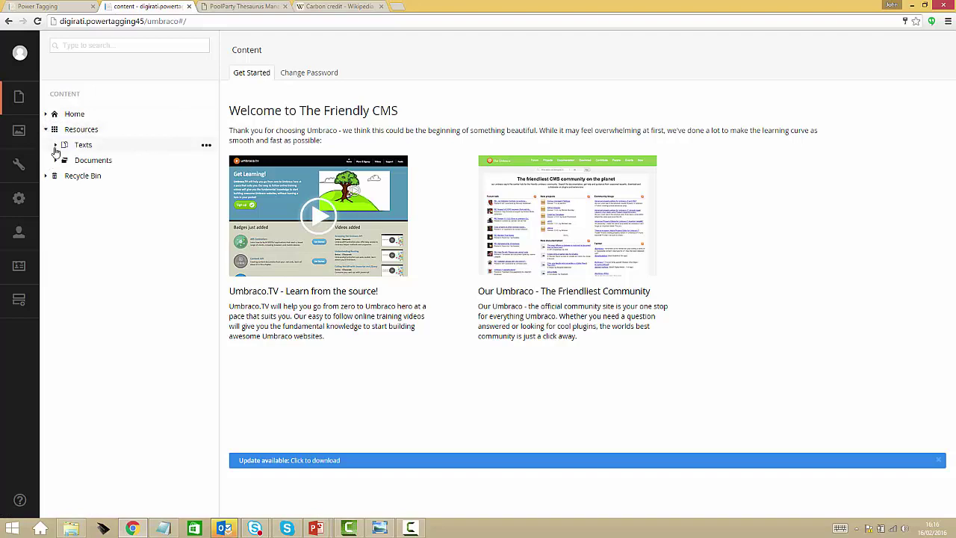
click(55, 145)
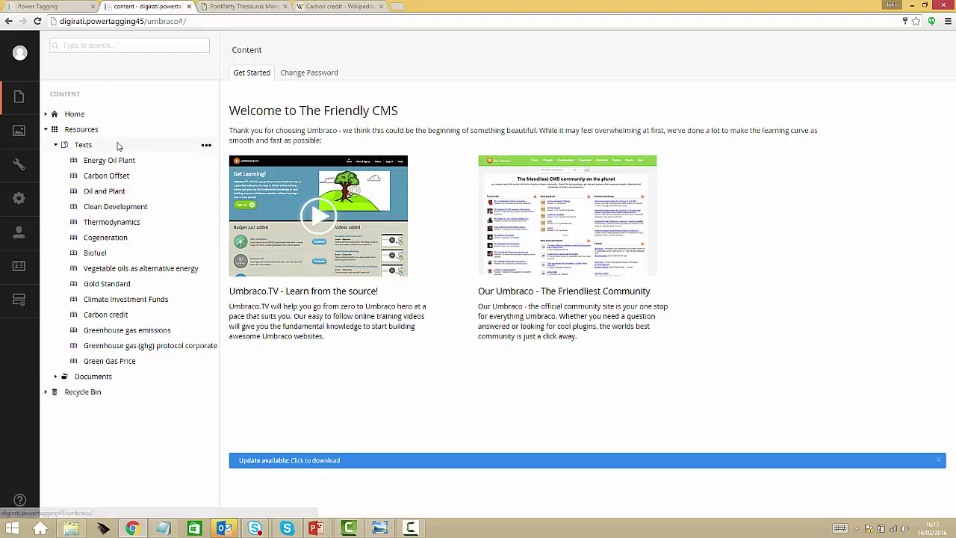
- Create a new Text item under Texts with the name and Title 'Carbon Units'
click(207, 147)
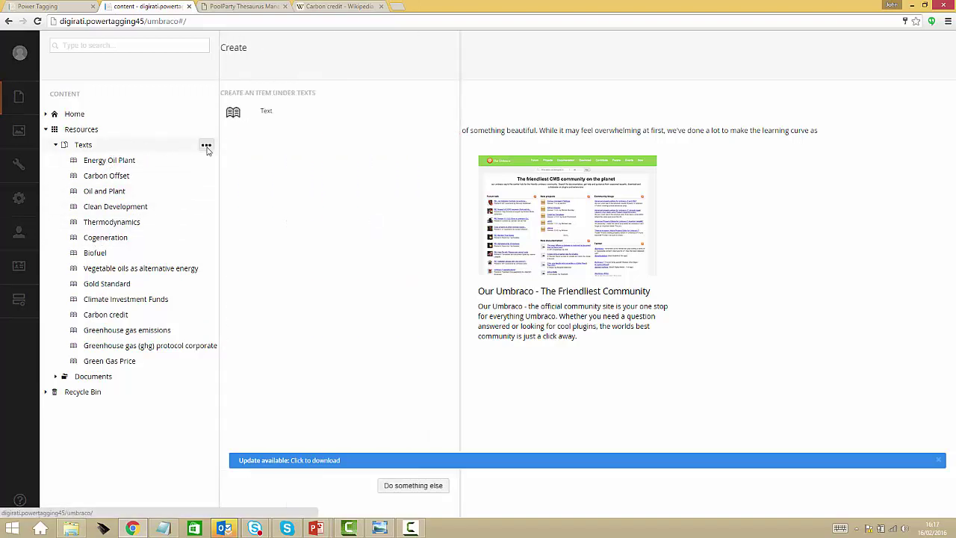
click(261, 113)
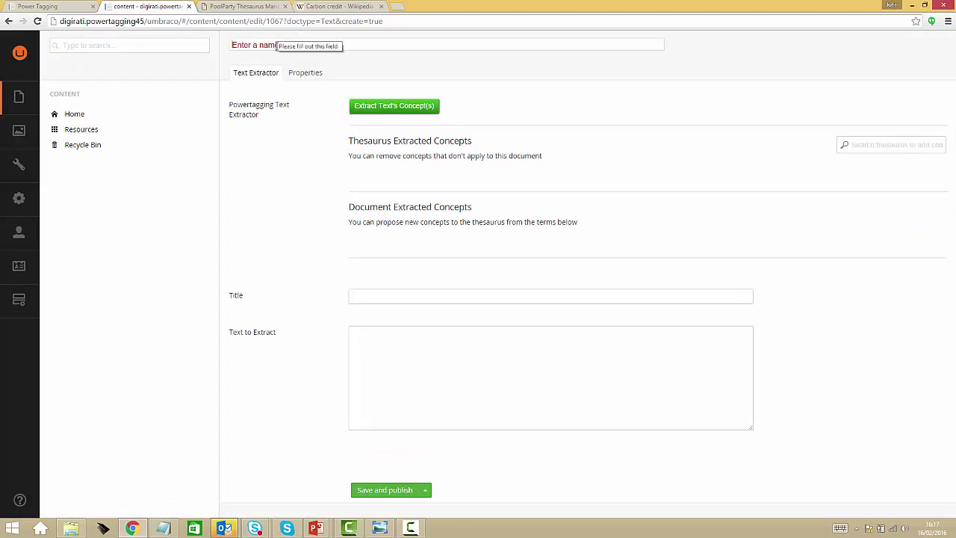
text(Ca)
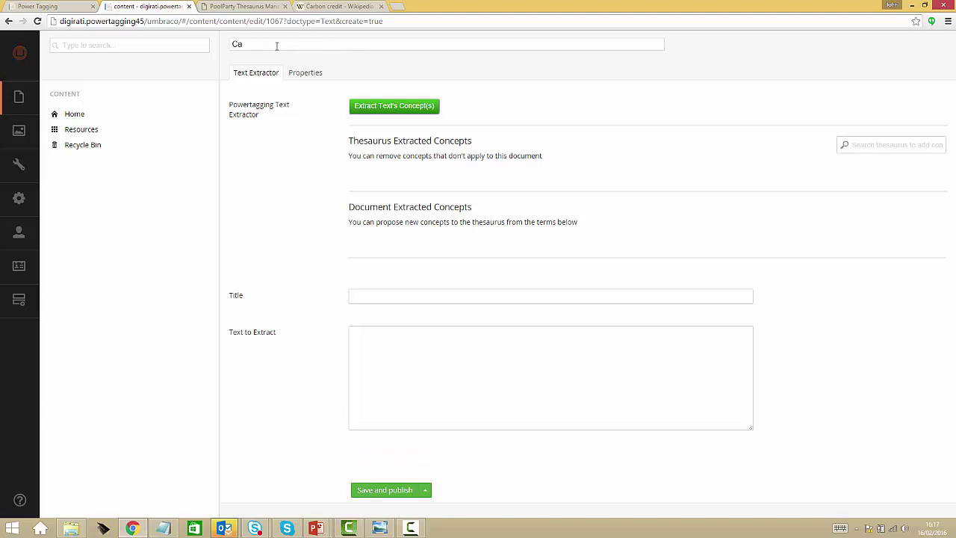
text(rbon Units)
key(ctrl+a)
key(ctrl+c)
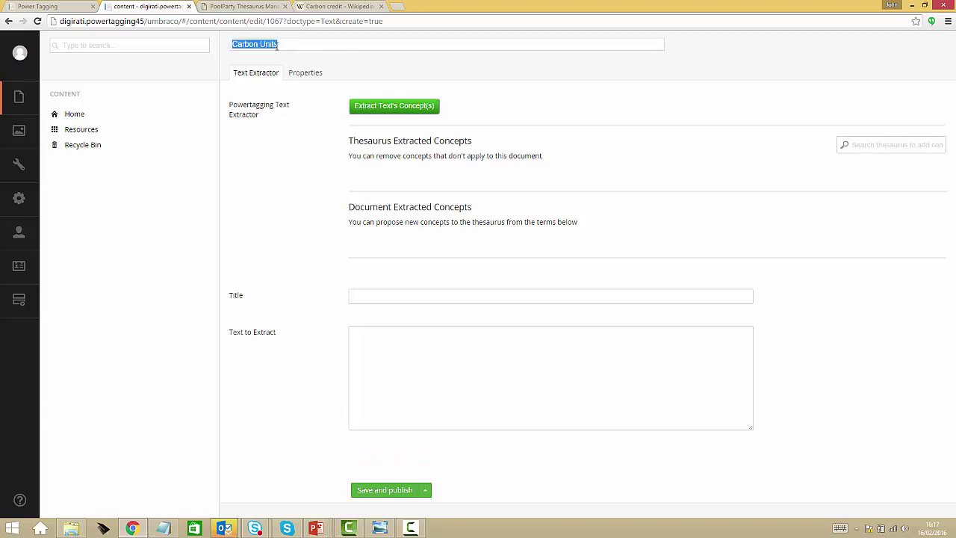
click(416, 298)
key(ctrl+v)
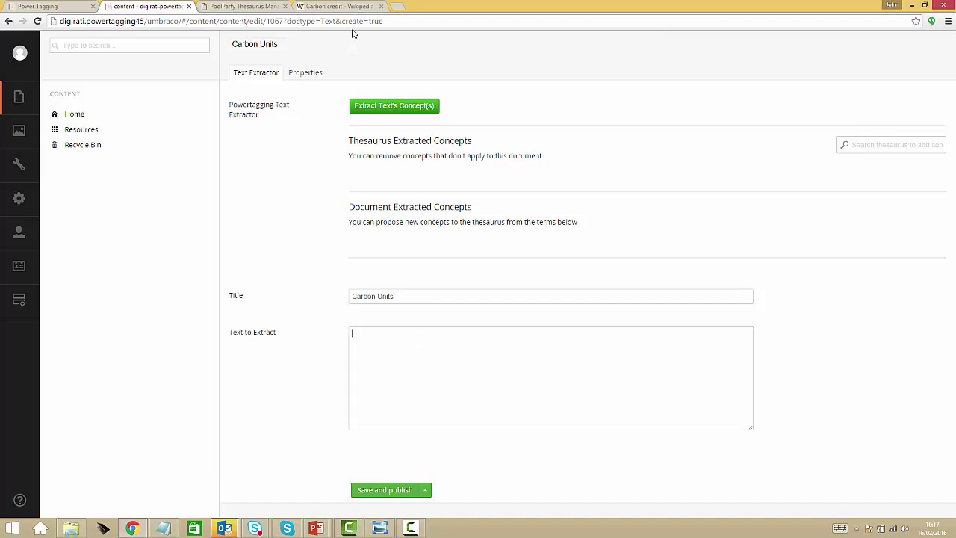
click(340, 8)
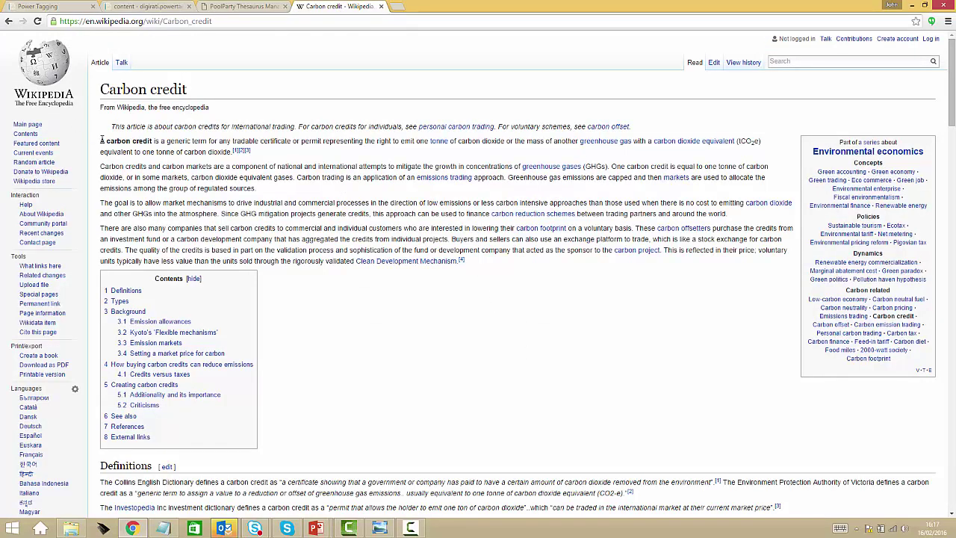
- Paste the Carbon credit article's opening paragraphs into Text to Extract and save and publish
drag(101, 141, 754, 211)
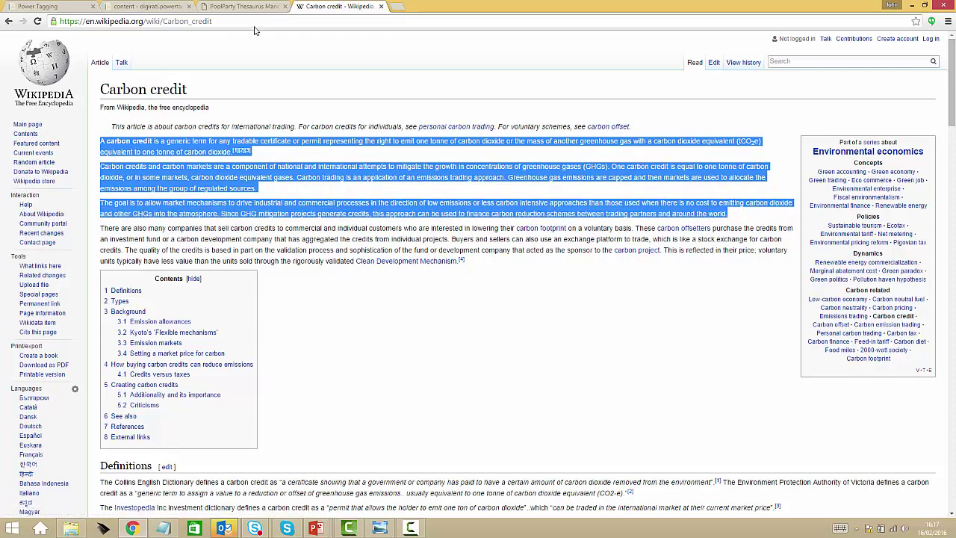
click(153, 9)
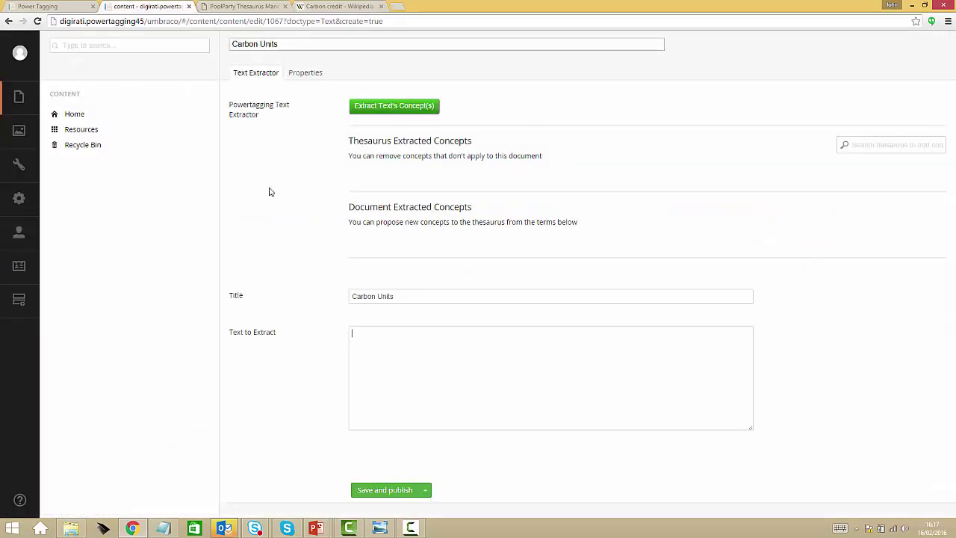
click(457, 382)
key(ctrl+v)
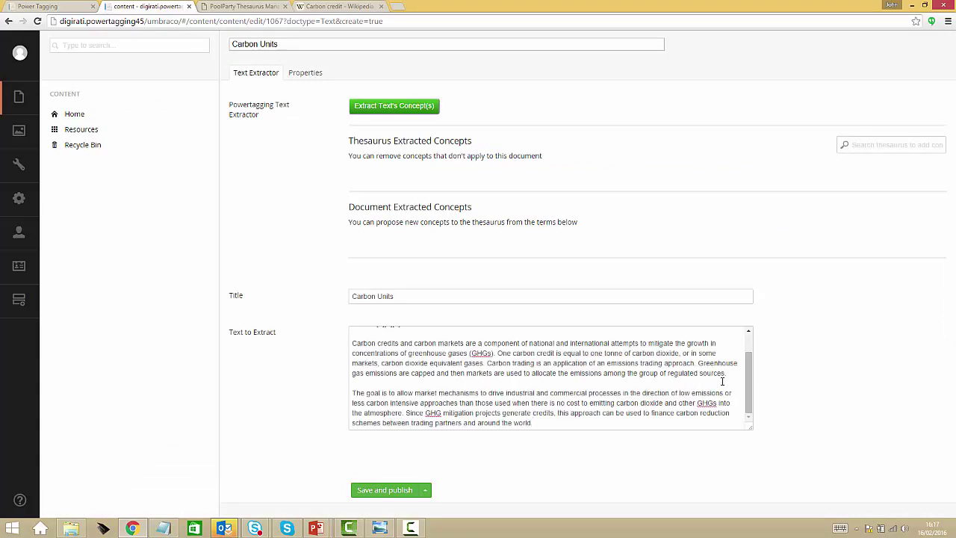
drag(750, 381, 750, 354)
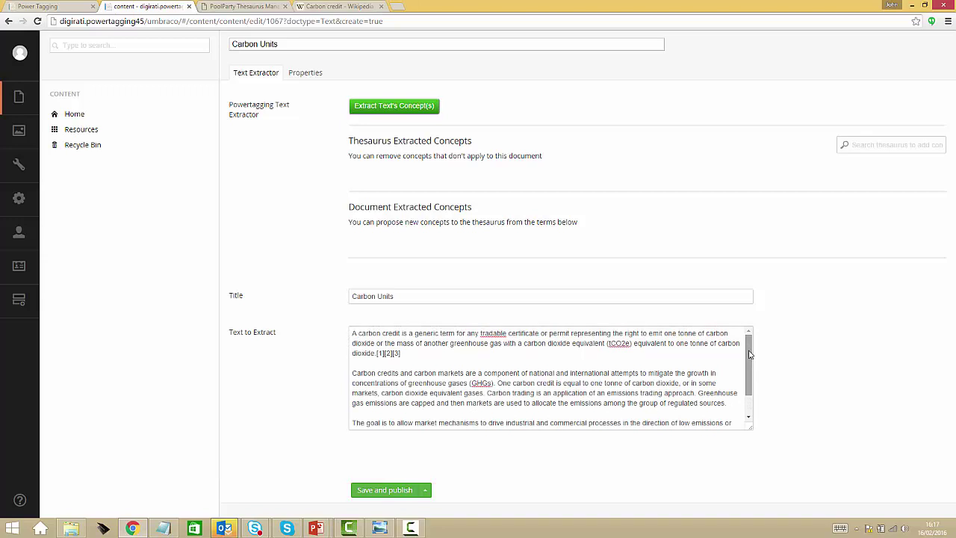
click(407, 491)
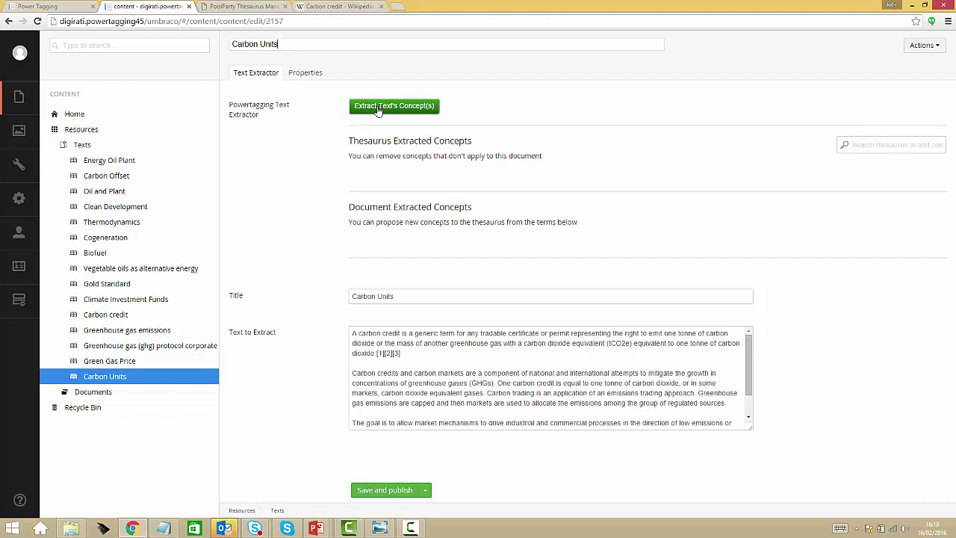
- Extract concepts from the text and remove mitigation projects and carbon intensity
click(379, 109)
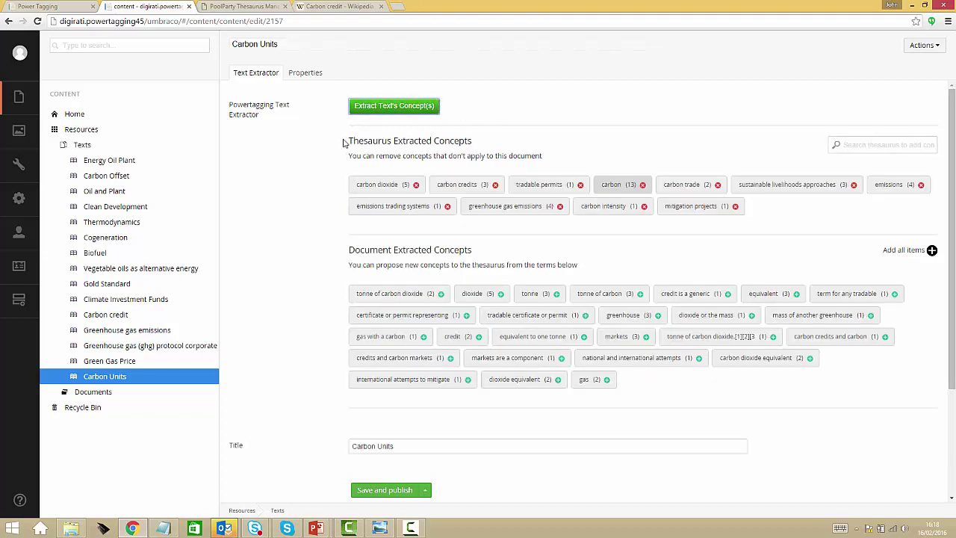
mouse_move(348, 141)
mouse_down()
mouse_move(431, 138)
mouse_move(347, 145)
mouse_up()
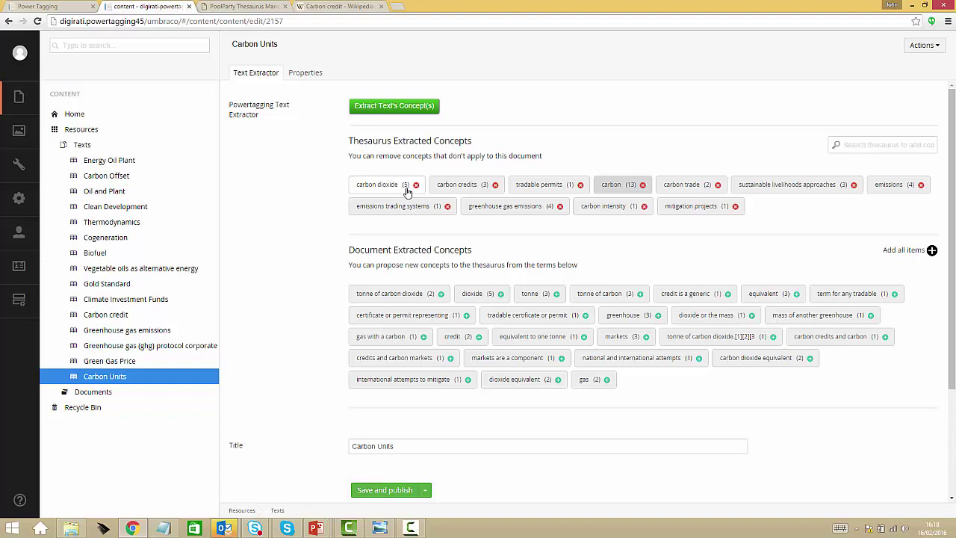
click(609, 187)
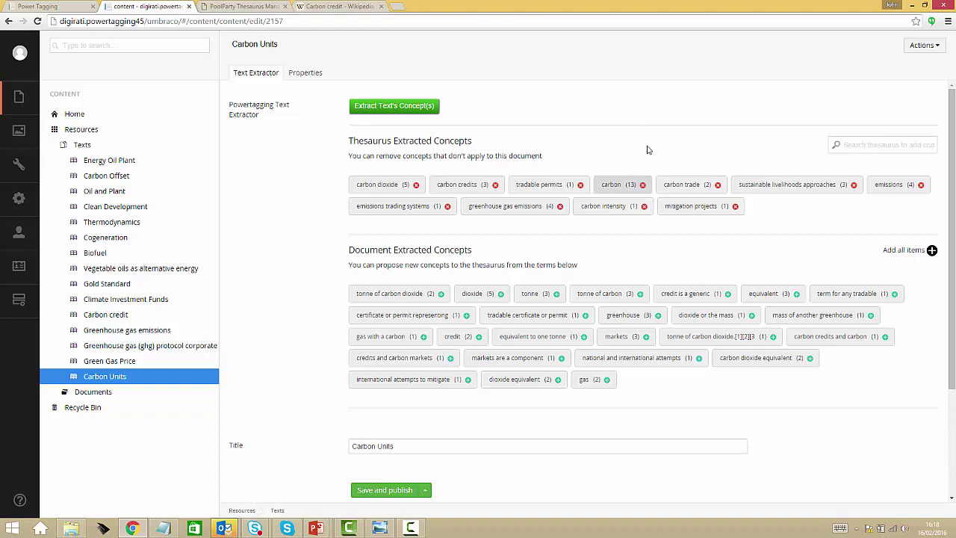
click(637, 189)
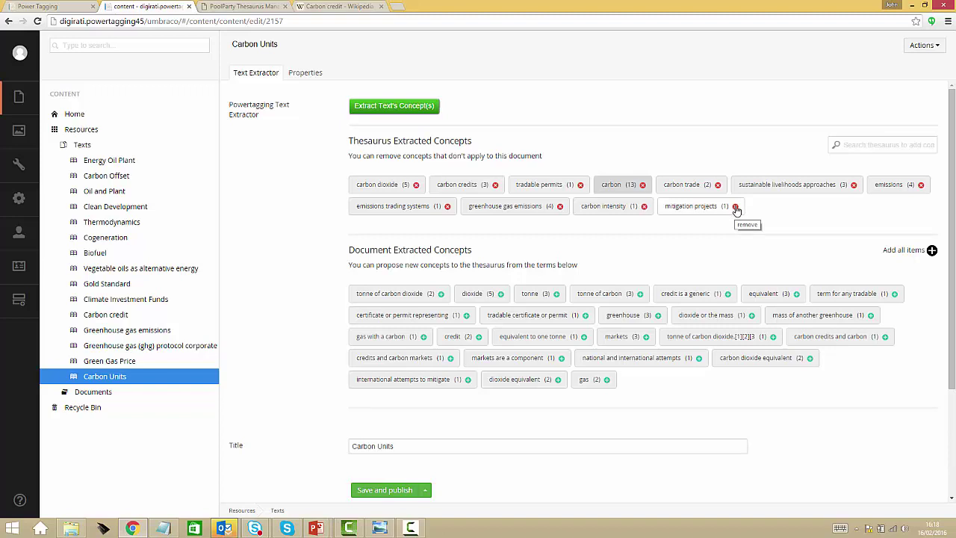
click(736, 207)
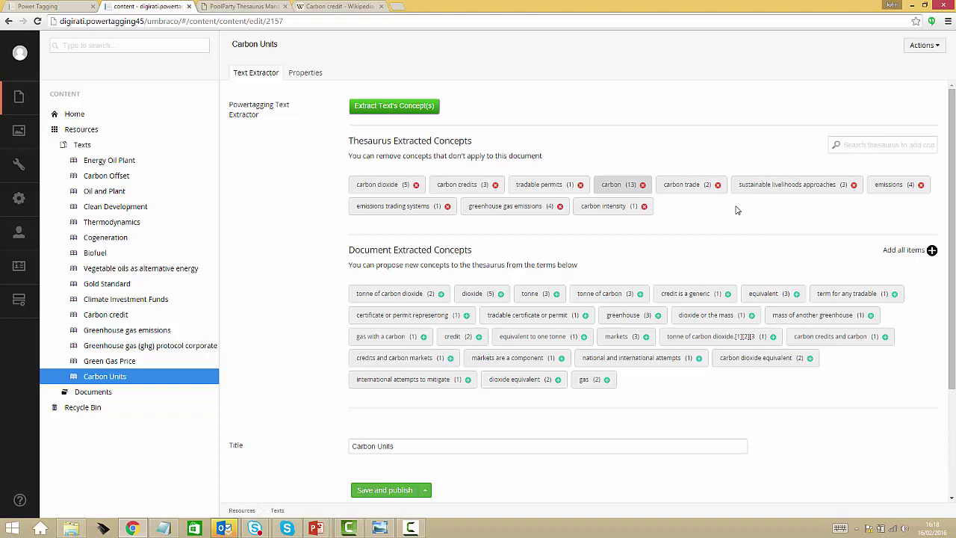
click(644, 206)
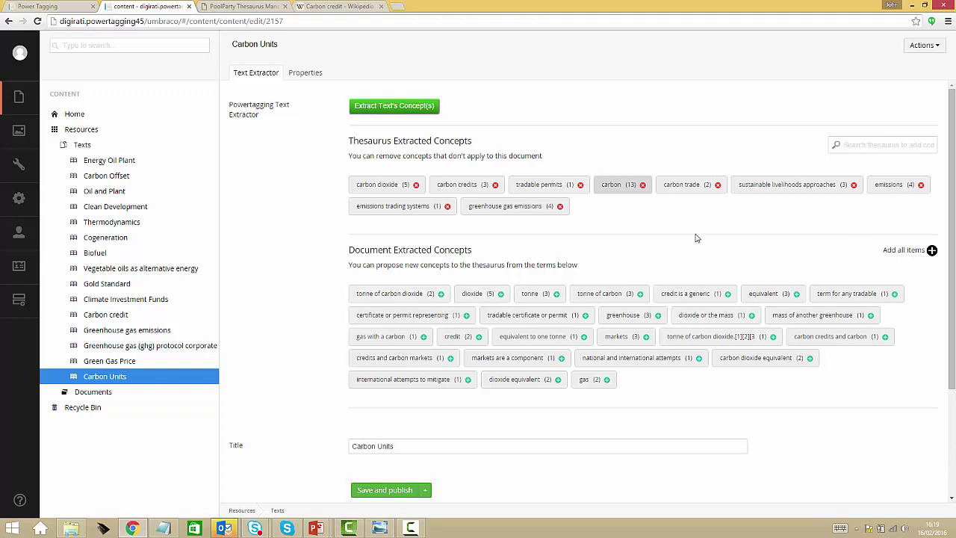
- Propose credit, dioxide and tonne as new thesaurus concepts
click(480, 339)
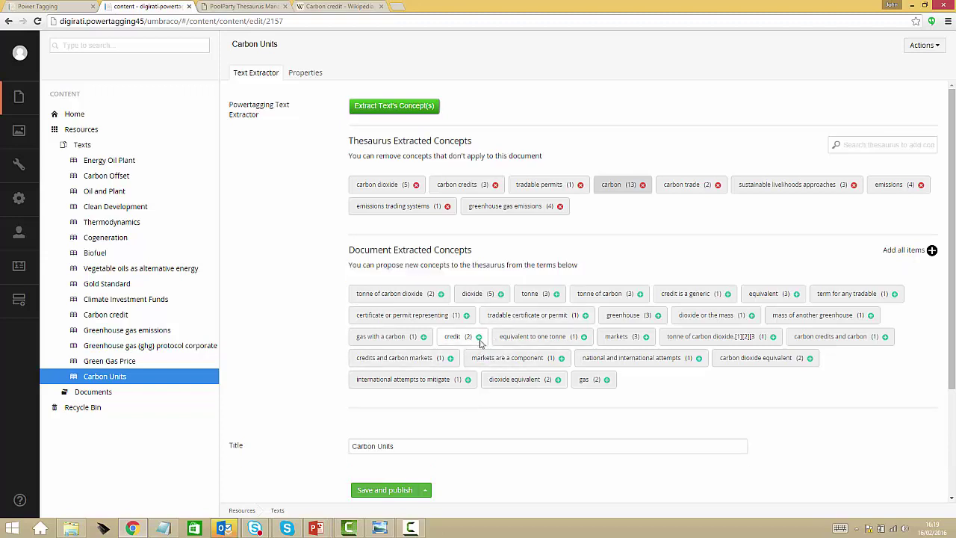
click(501, 295)
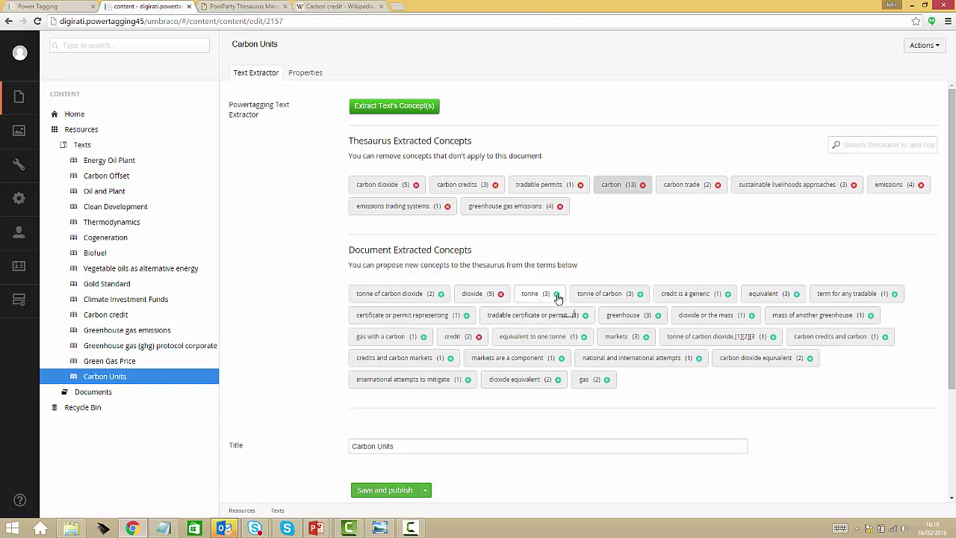
click(556, 294)
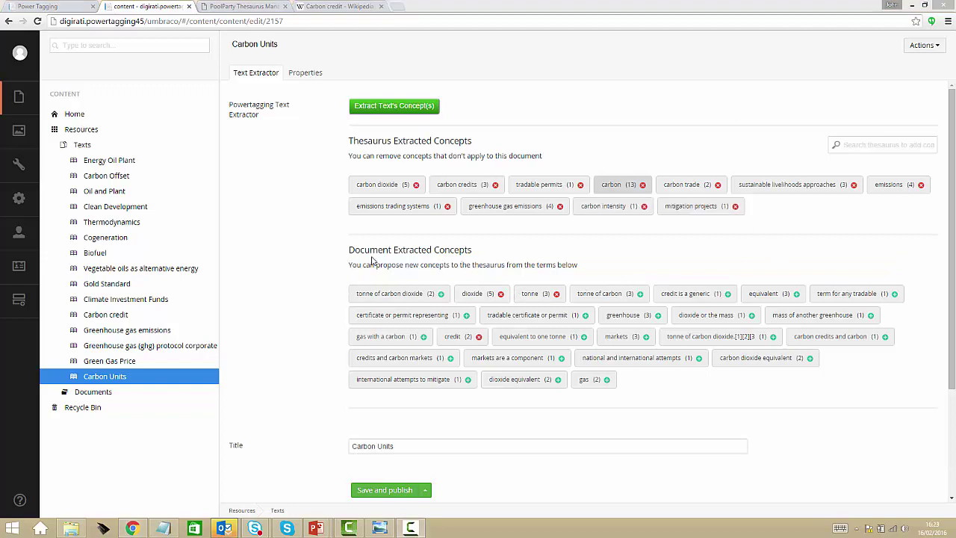
- Add the thesaurus concept 'carbon units' to the Carbon Units item and republish it
click(860, 145)
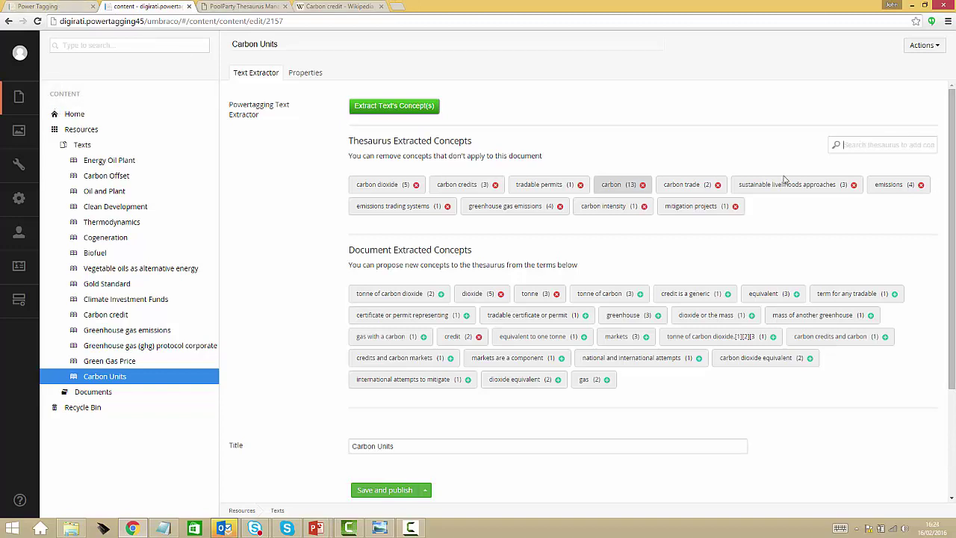
text(carbon units)
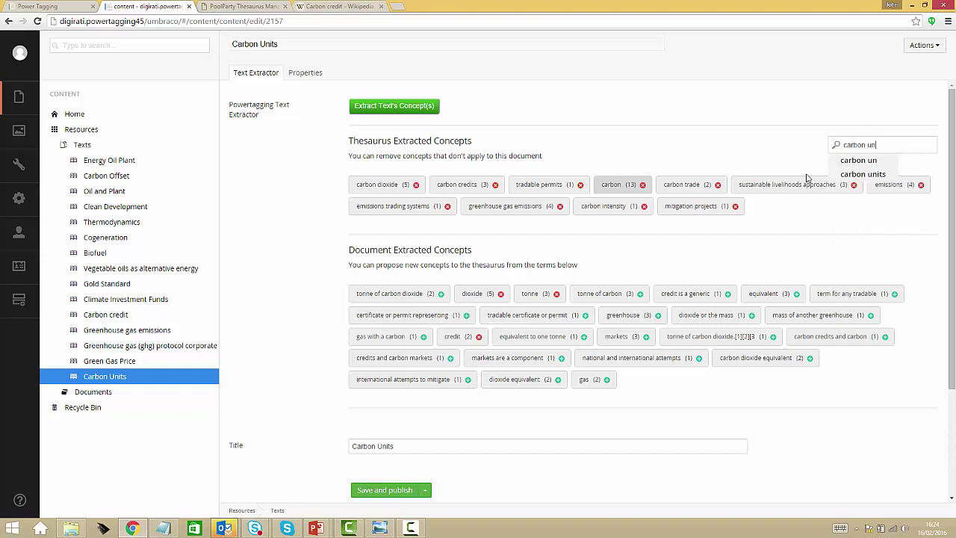
click(854, 174)
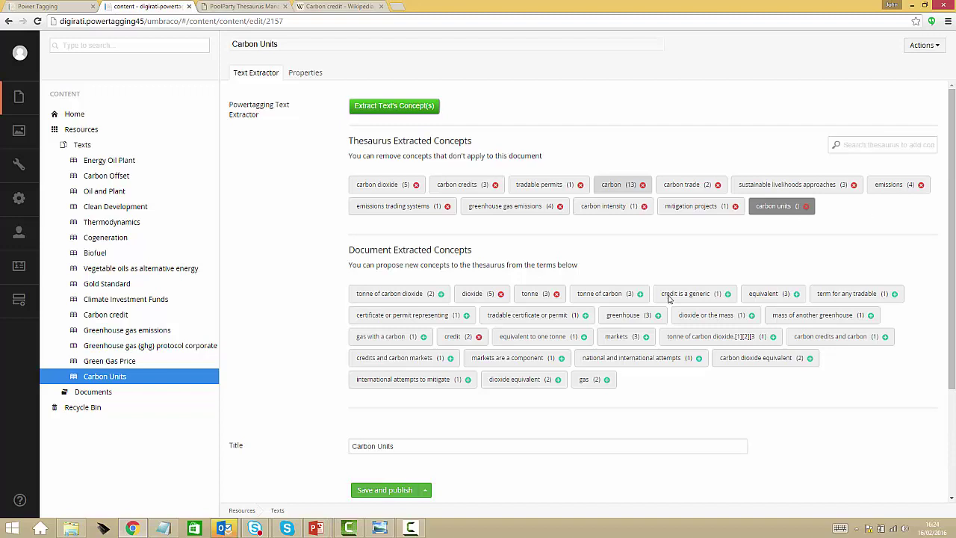
click(389, 495)
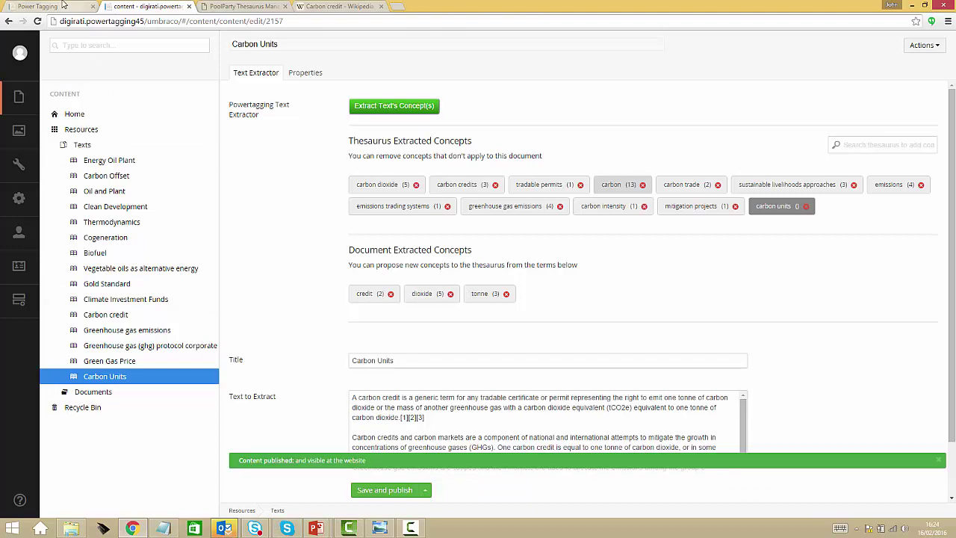
- Search the demo site for 'carbon units', then for its broader concept carbon offset
click(62, 6)
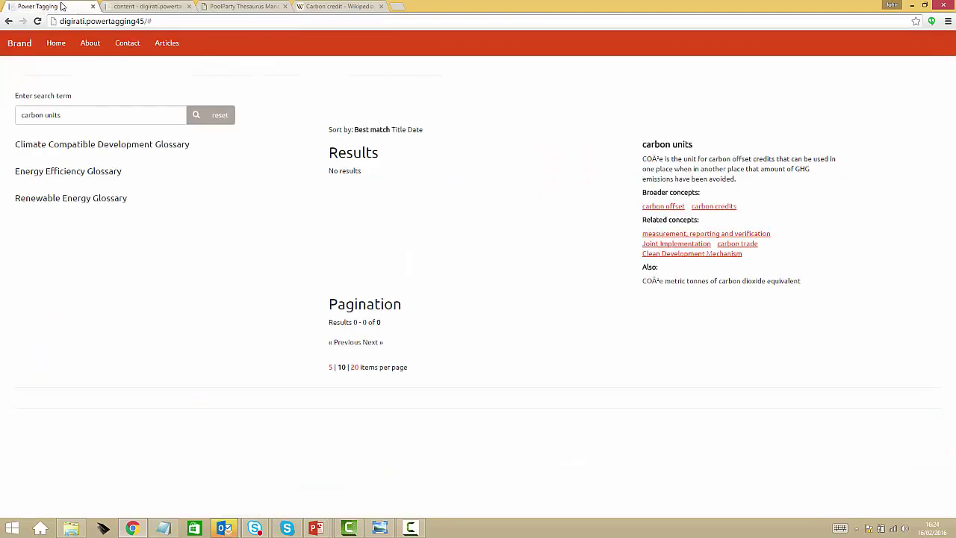
click(196, 116)
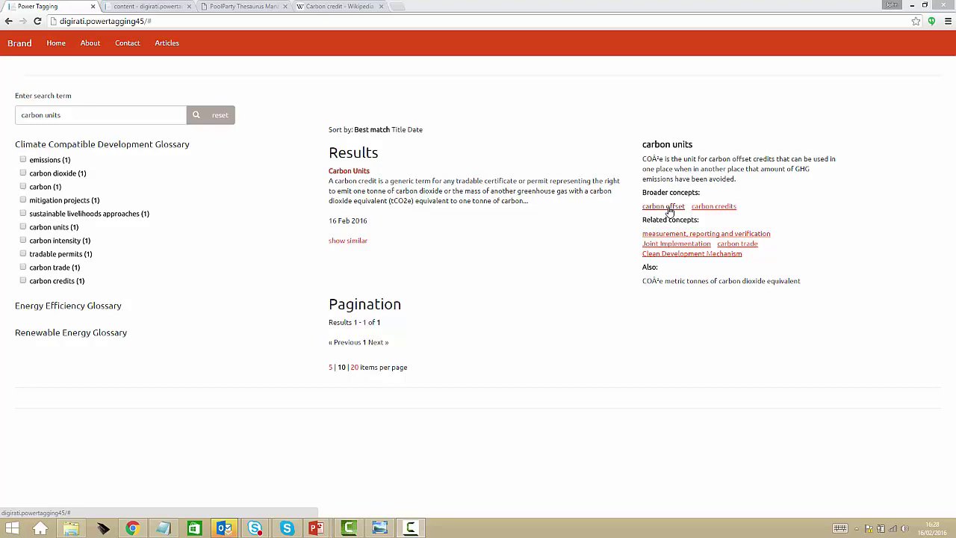
click(670, 207)
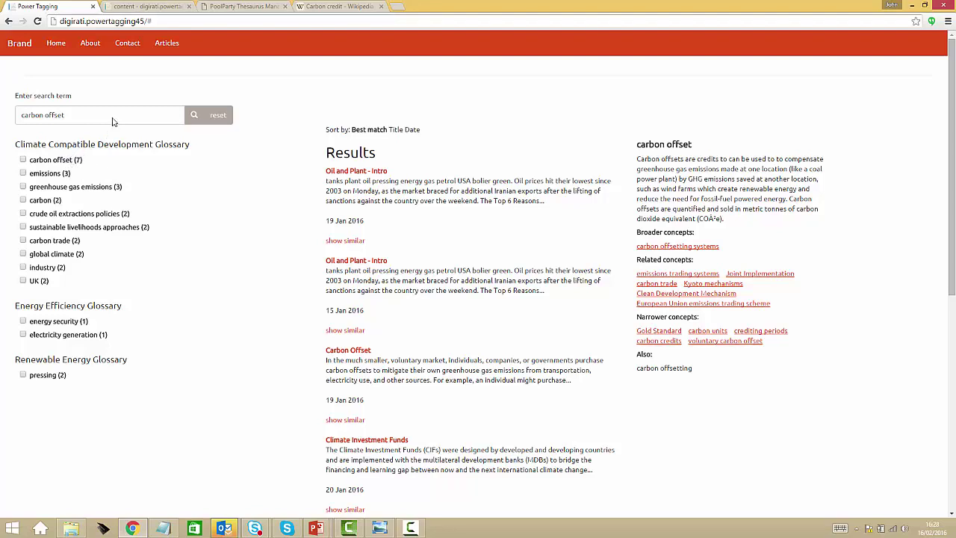
- Add the 'carbon offset' thesaurus concept to the Carbon Units item and republish
click(147, 6)
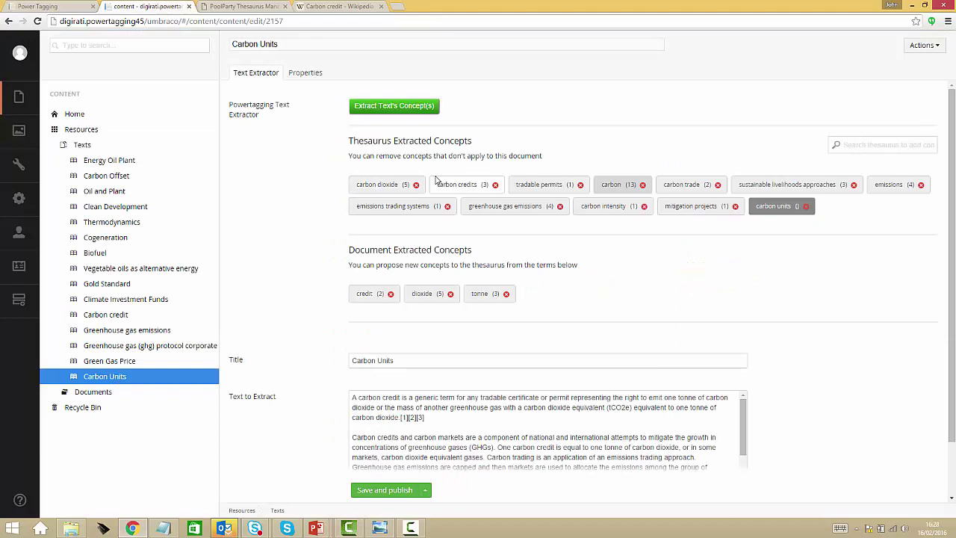
click(889, 142)
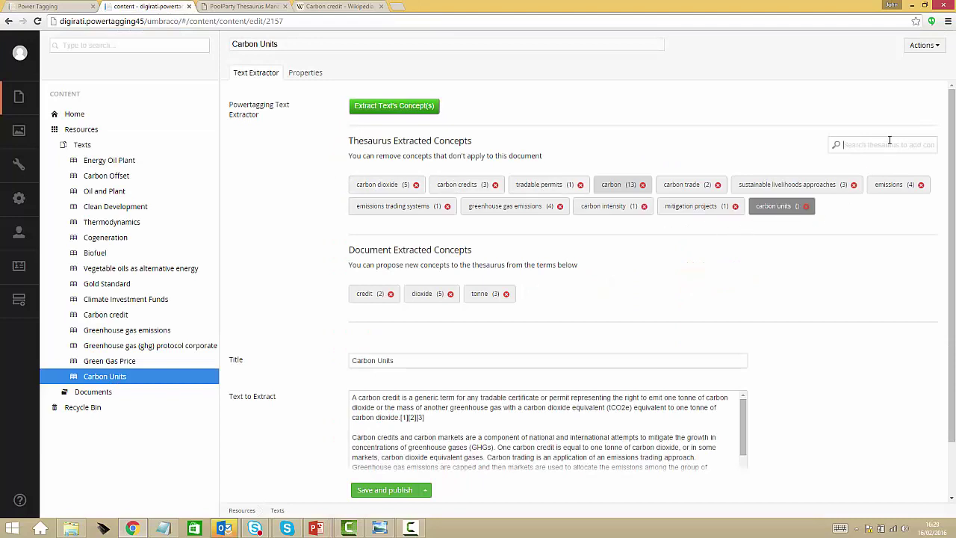
text(carbon offset)
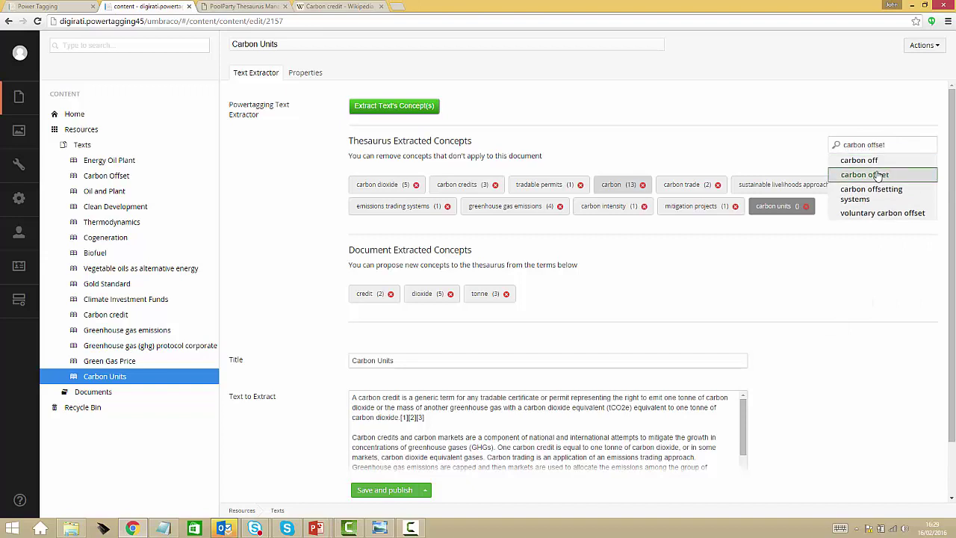
click(869, 174)
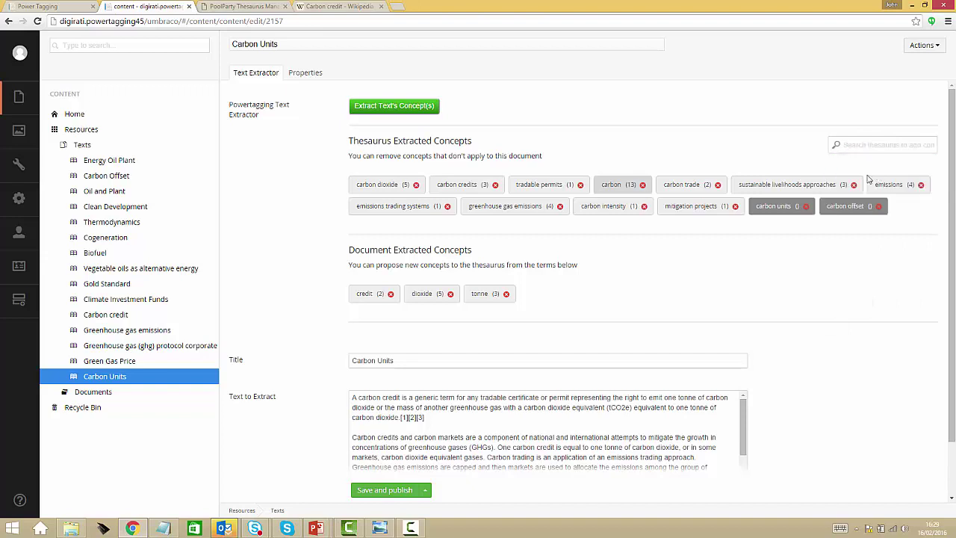
click(382, 491)
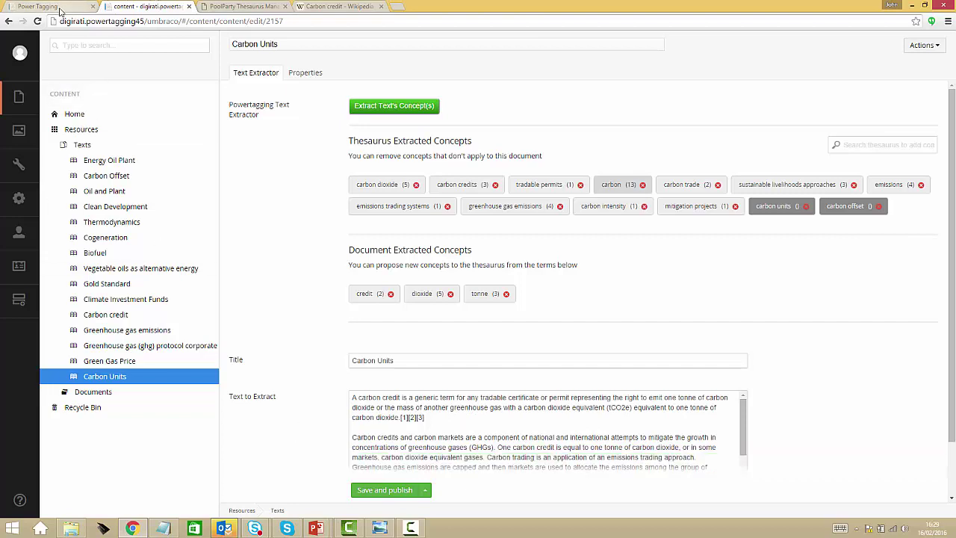
- On the Power Tagging demo site, rerun the carbon offset search and filter results to the carbon offset concept
click(60, 11)
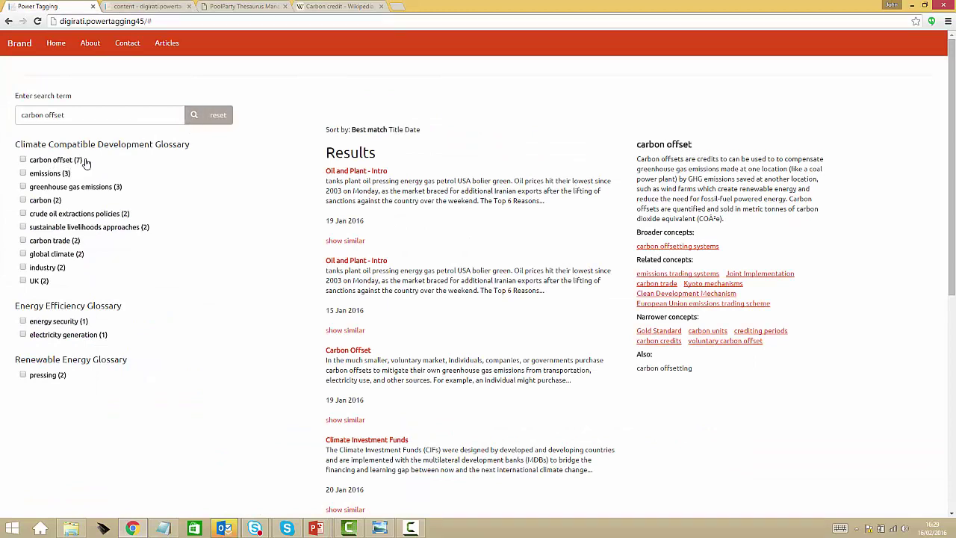
click(194, 117)
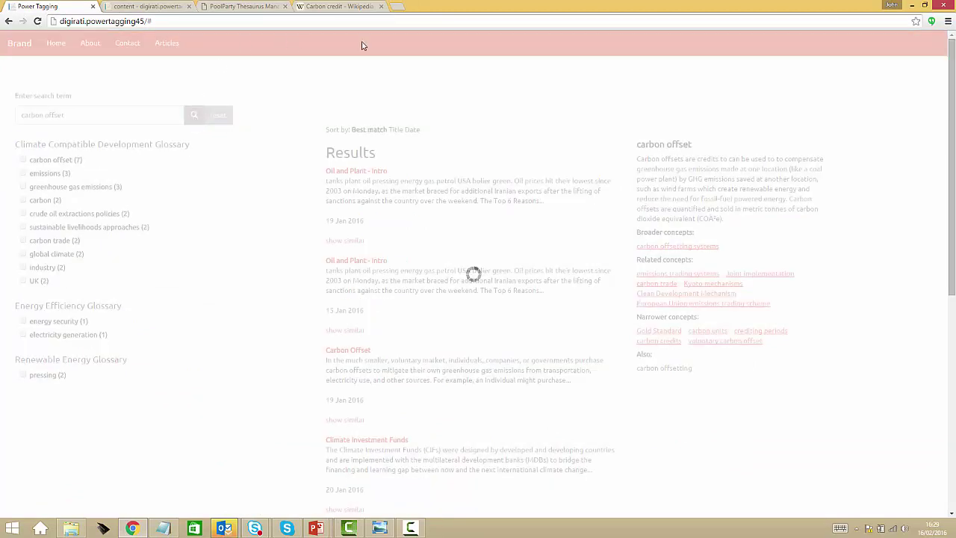
click(24, 160)
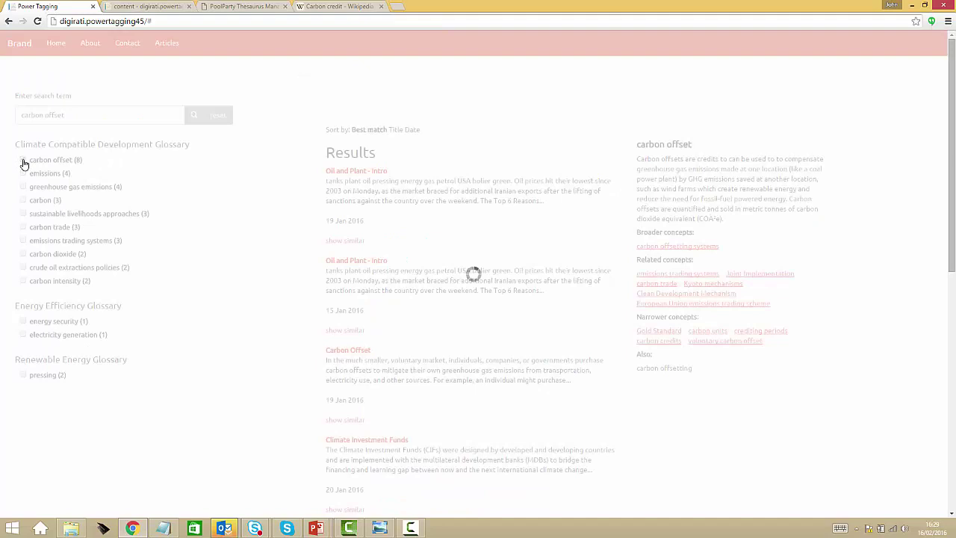
scroll(608, 271, down, 3)
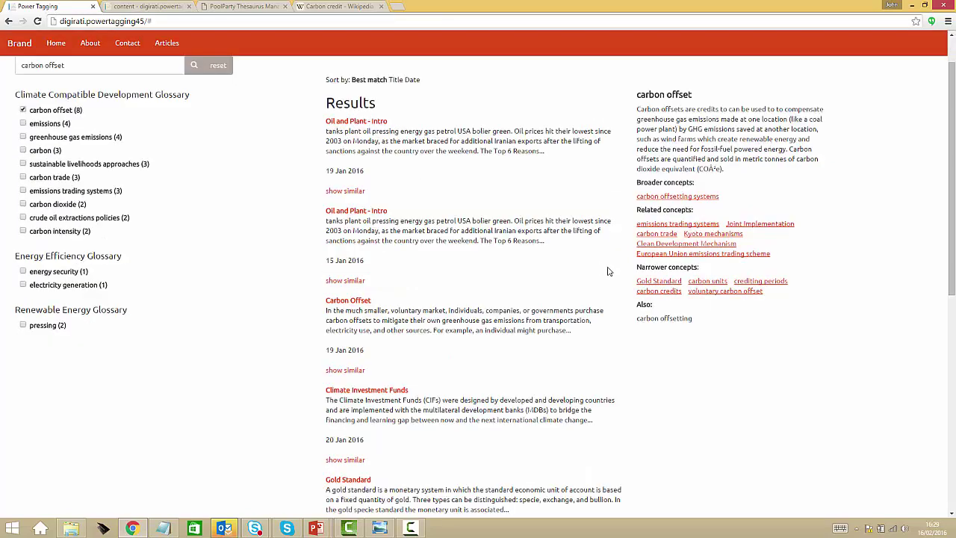
scroll(660, 291, down, 2)
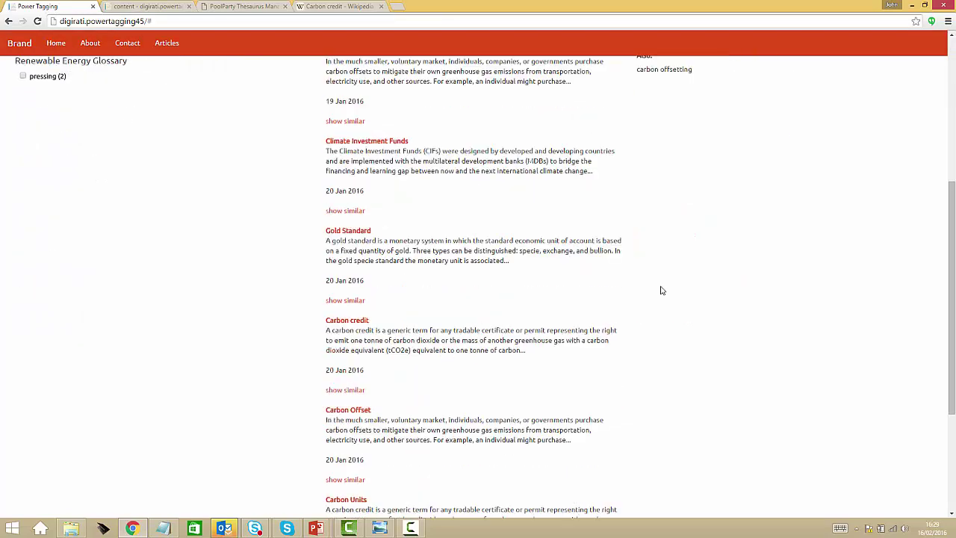
scroll(658, 296, down, 2)
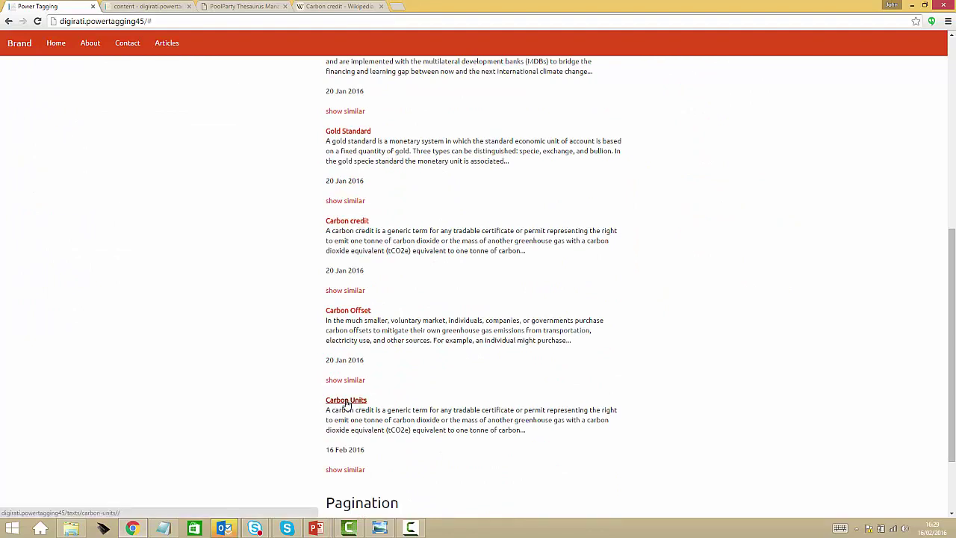
- List the articles similar to Carbon Units, then return to its Umbraco editor
click(355, 471)
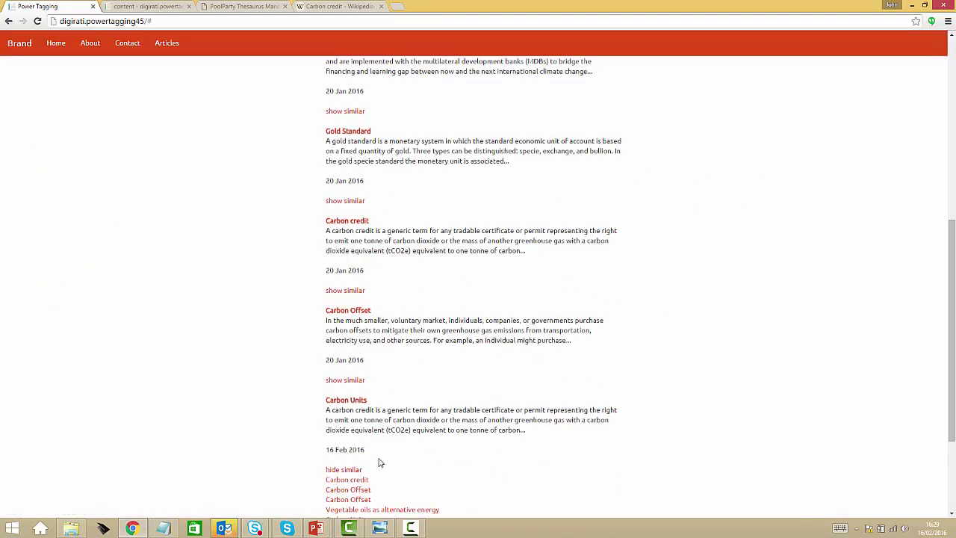
scroll(952, 306, down, 2)
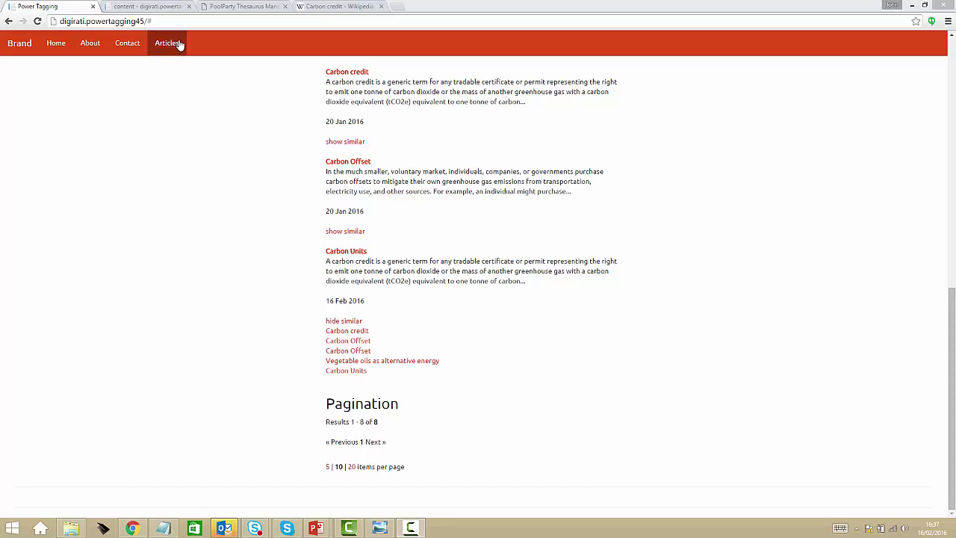
click(150, 6)
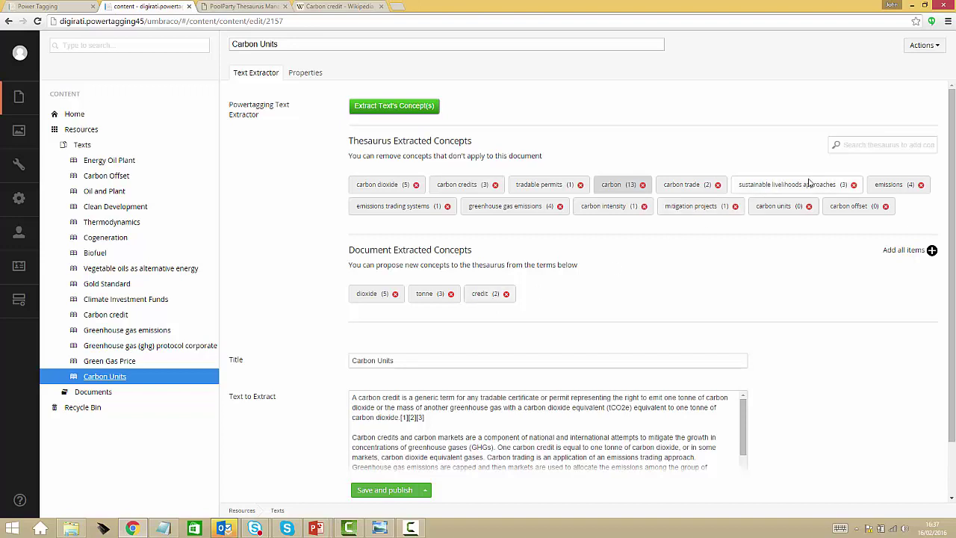
- Tag Carbon Units with the thesaurus concept ecotax and save and publish the item
click(846, 154)
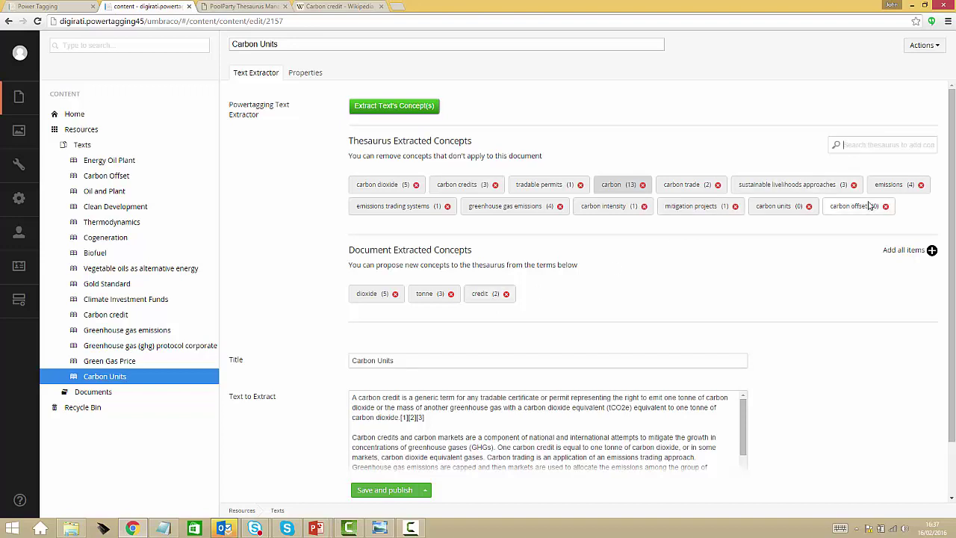
text(ec)
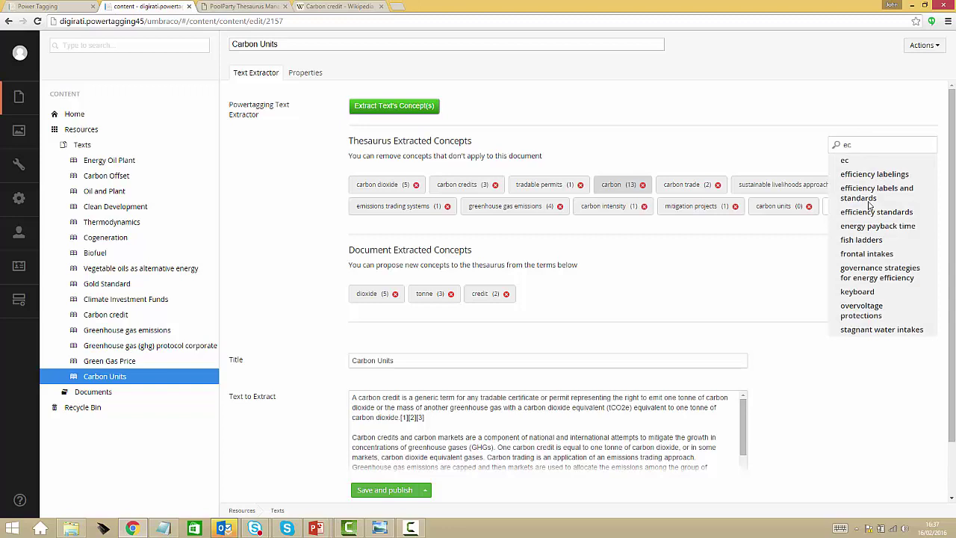
text(o)
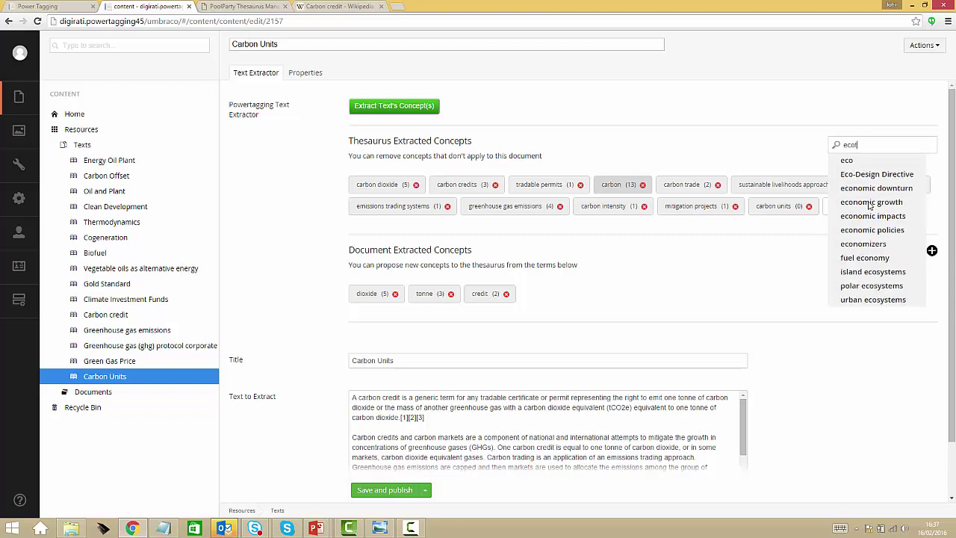
text(t)
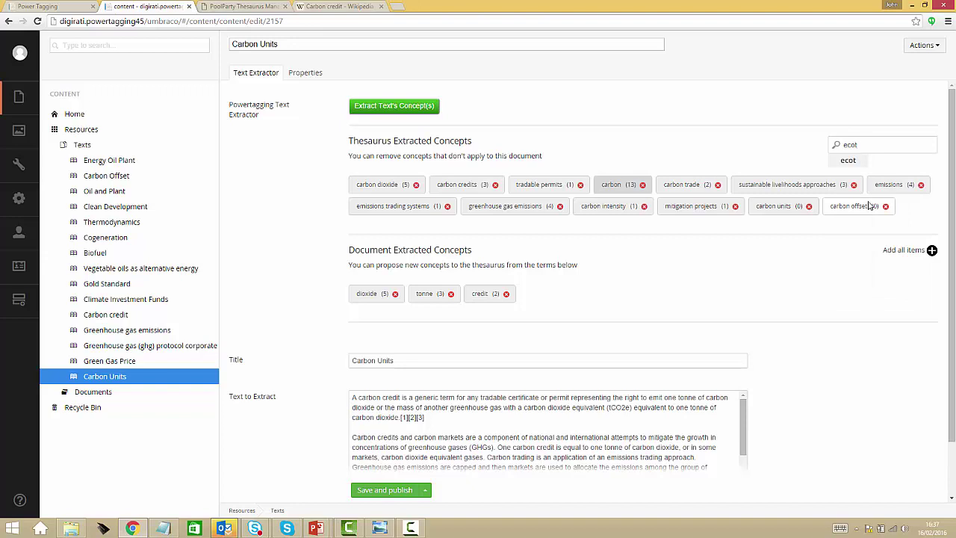
text(ax)
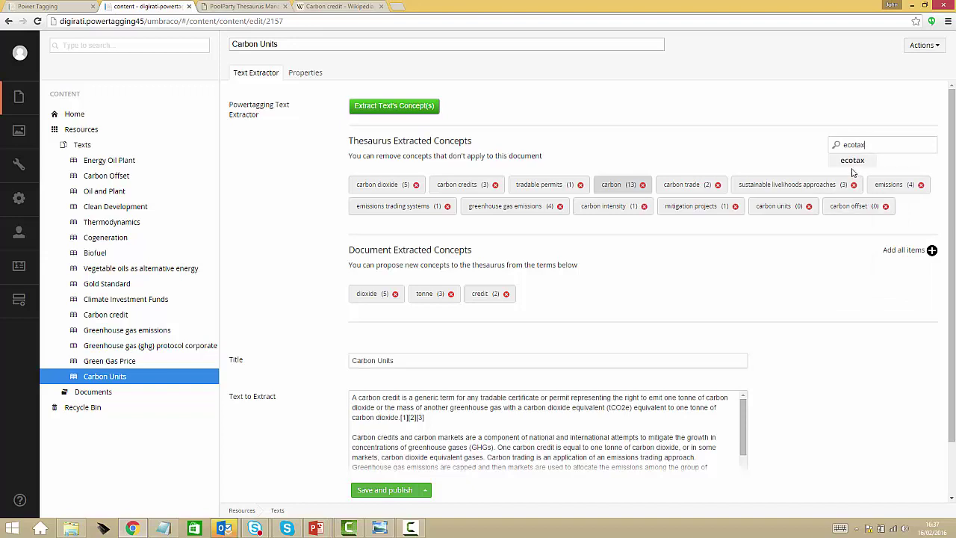
click(852, 162)
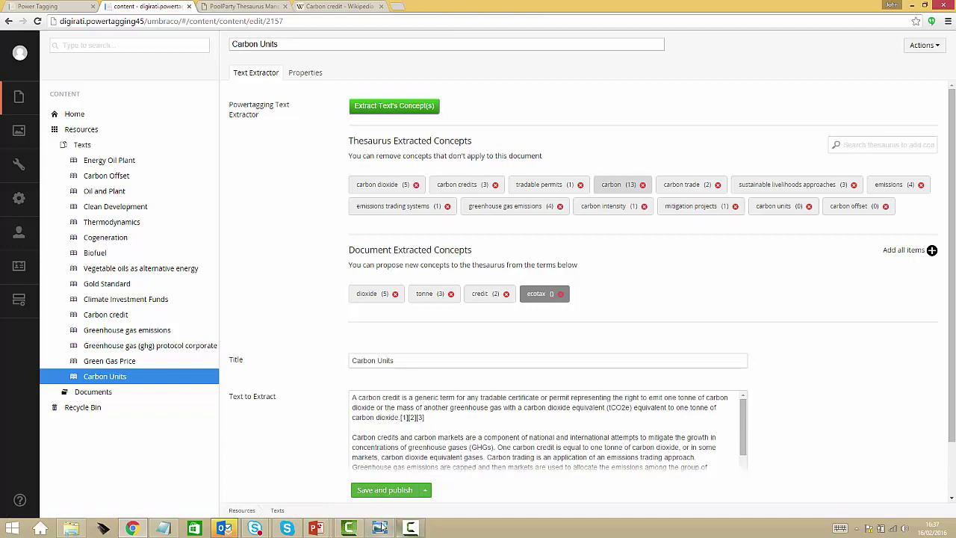
click(385, 491)
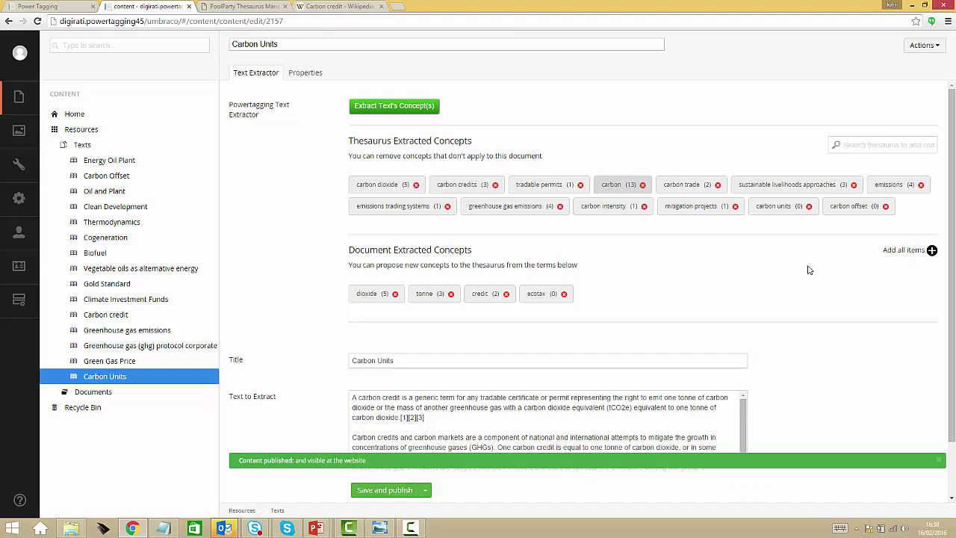
- In PoolParty, find ecotax among the Suggested Concepts
click(228, 7)
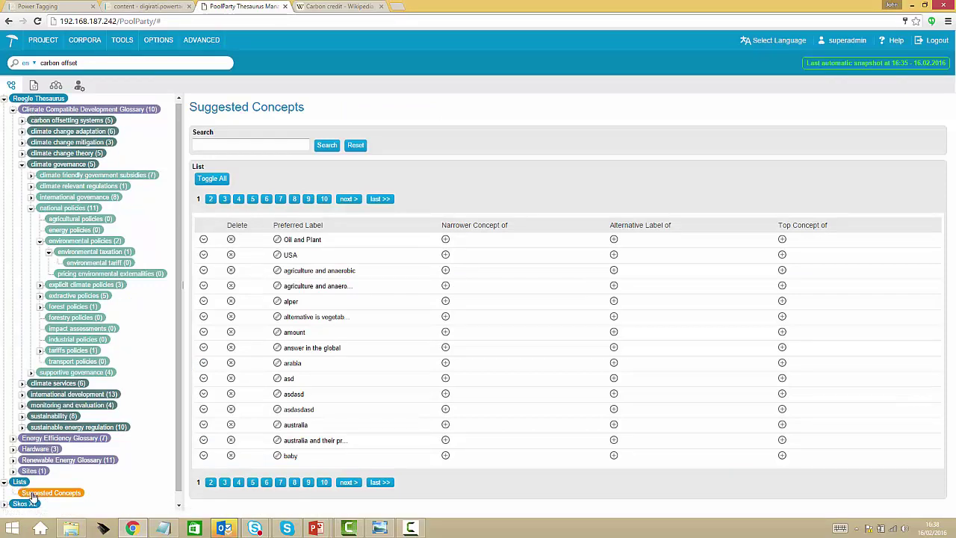
click(30, 493)
click(239, 145)
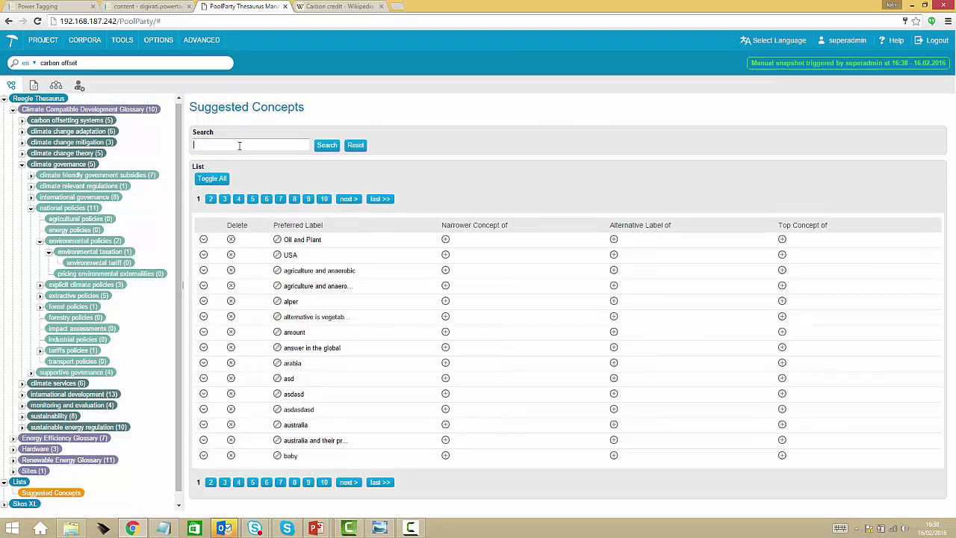
text(ecotax)
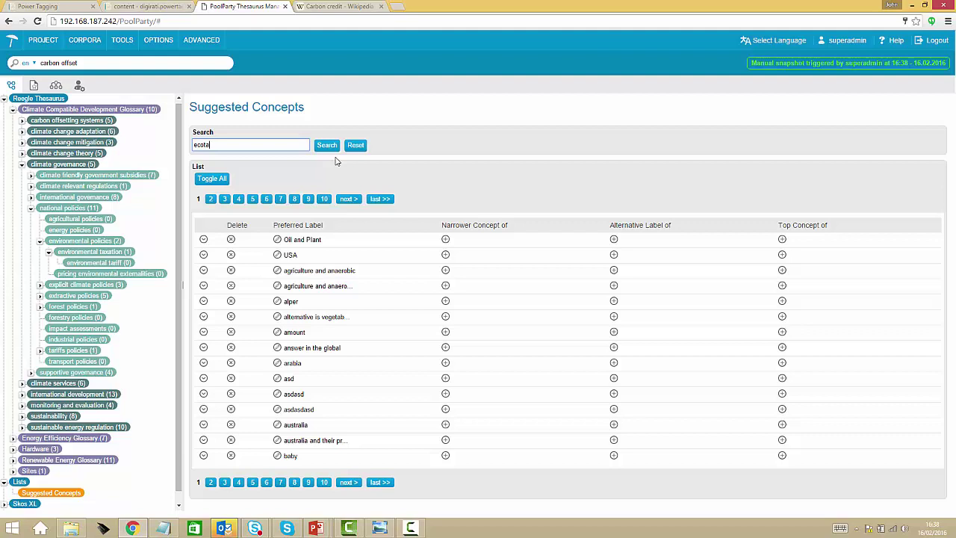
click(329, 148)
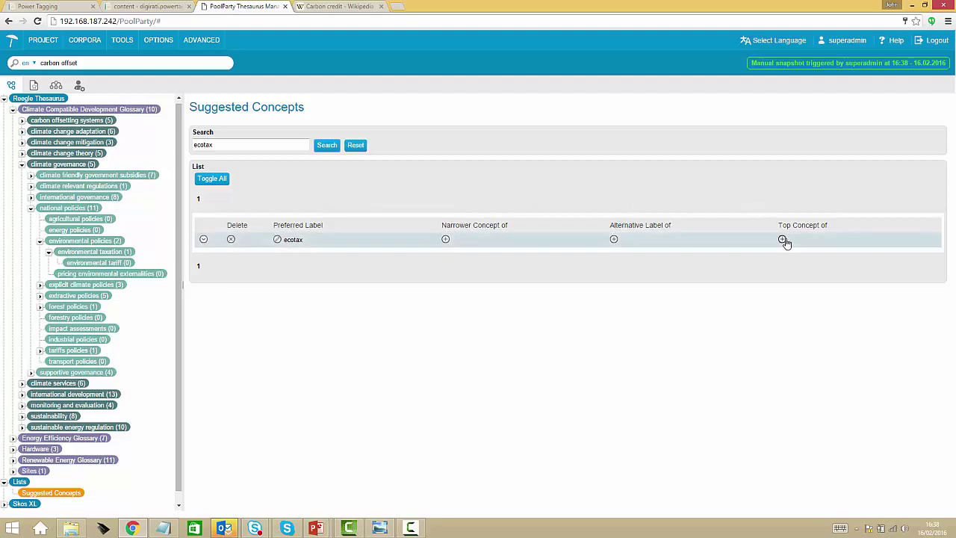
- Make ecotax a narrower concept of environmental taxation and open the ecotax concept page
click(445, 240)
text(e)
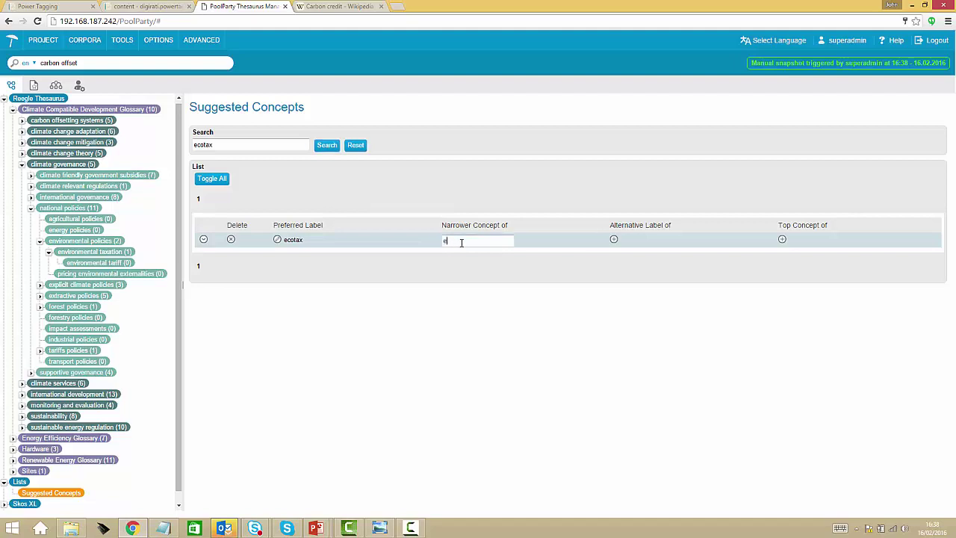
text(nviron)
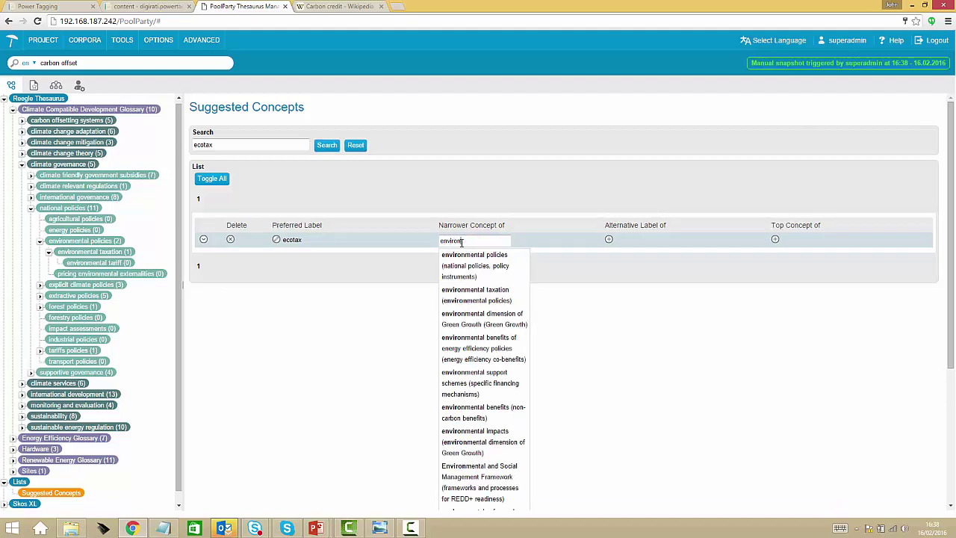
click(474, 296)
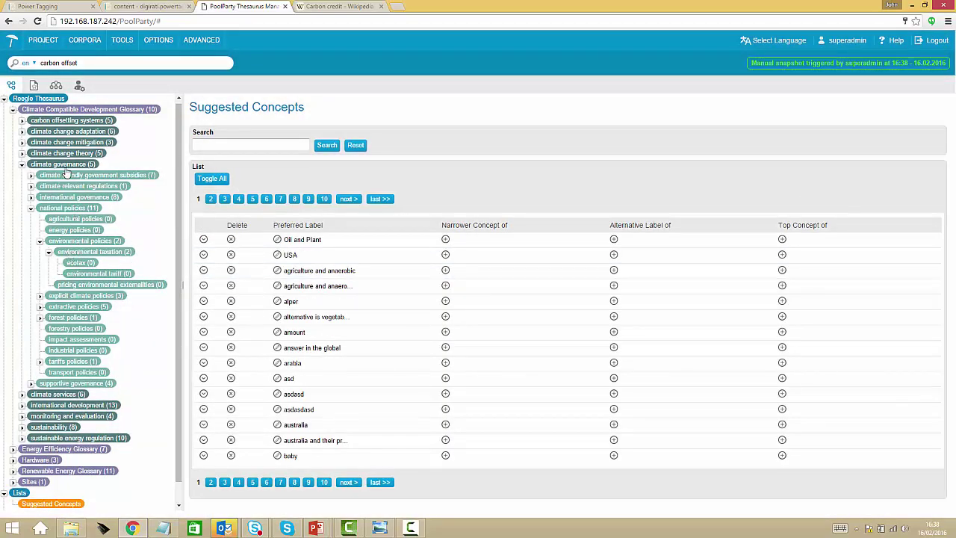
click(84, 254)
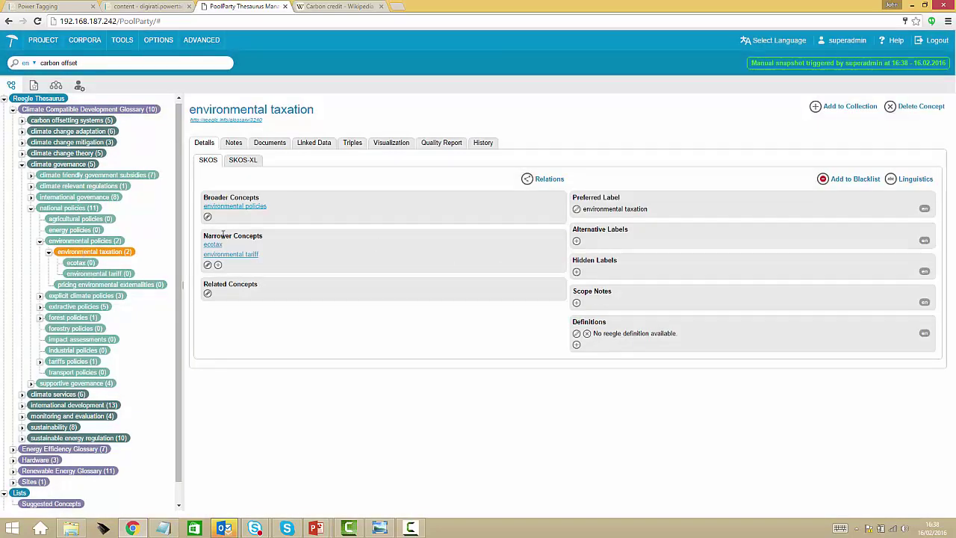
click(217, 245)
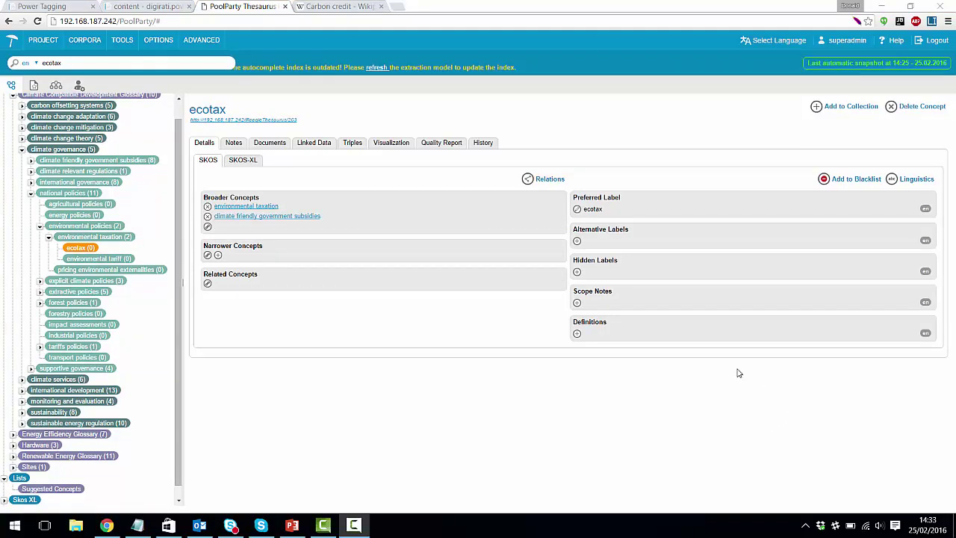
- Search the demo site for ecotax and highlight the concept facets beside the Carbon Units result
click(52, 7)
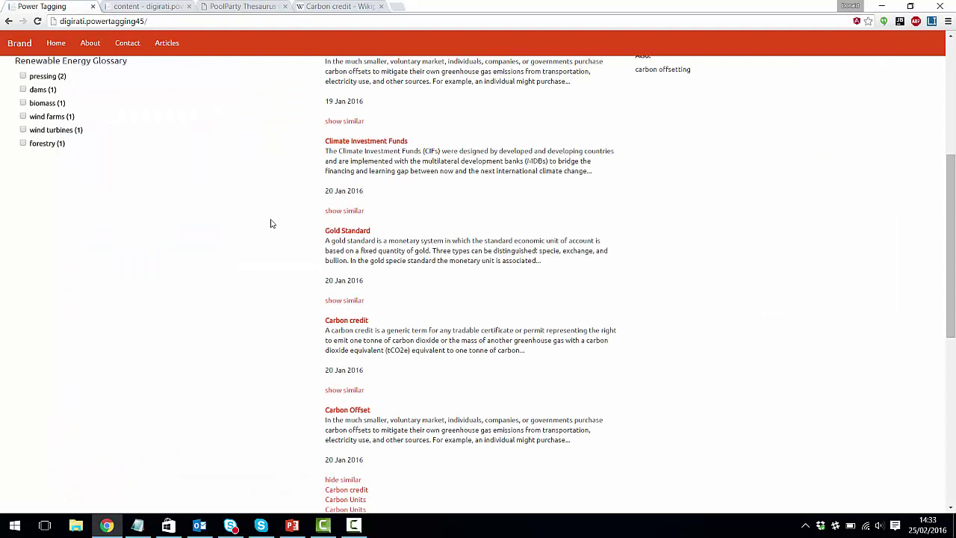
scroll(271, 224, up, 4)
drag(72, 114, 11, 112)
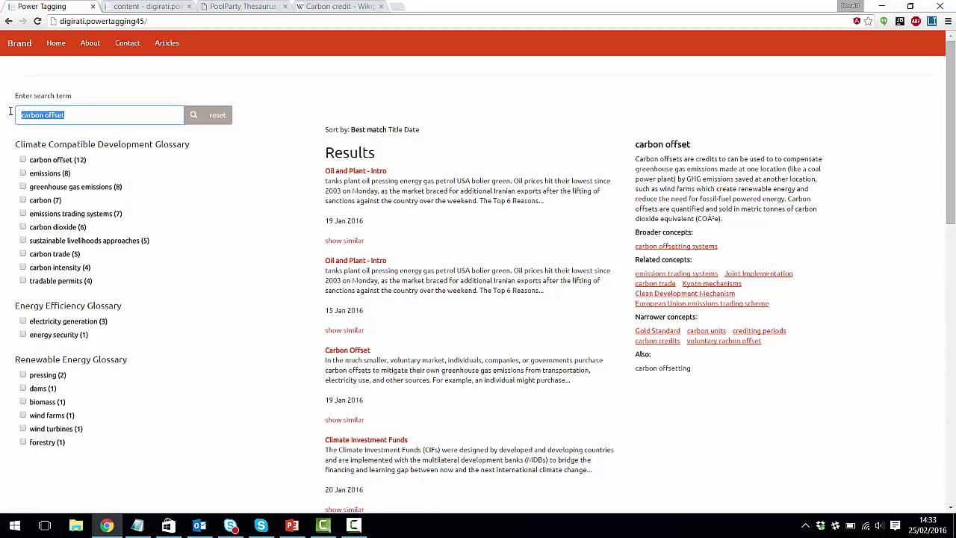
text(ecot)
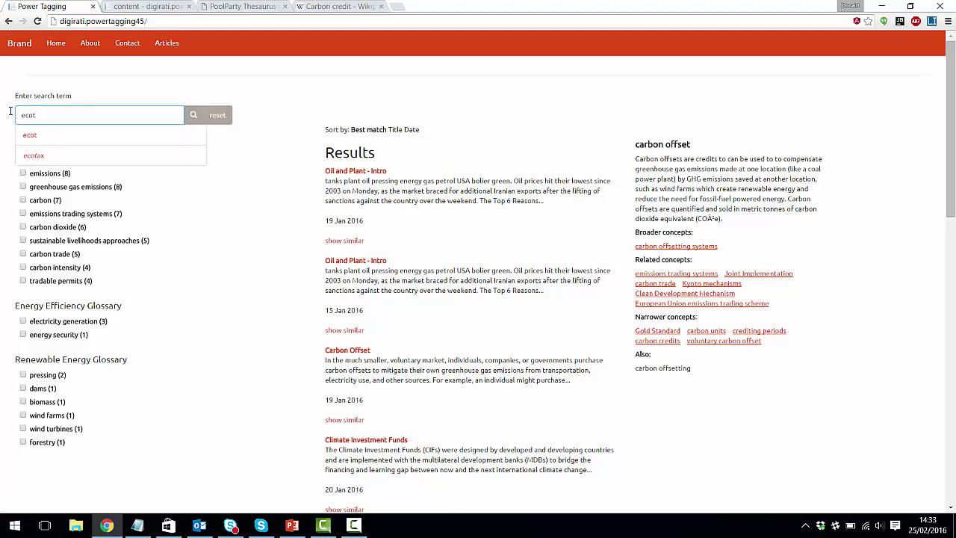
click(33, 156)
click(194, 116)
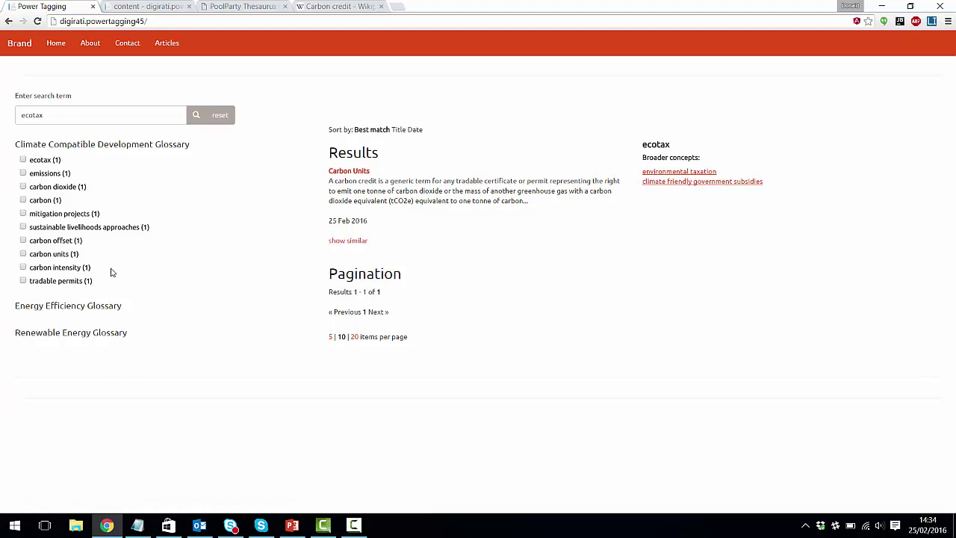
drag(112, 287, 23, 167)
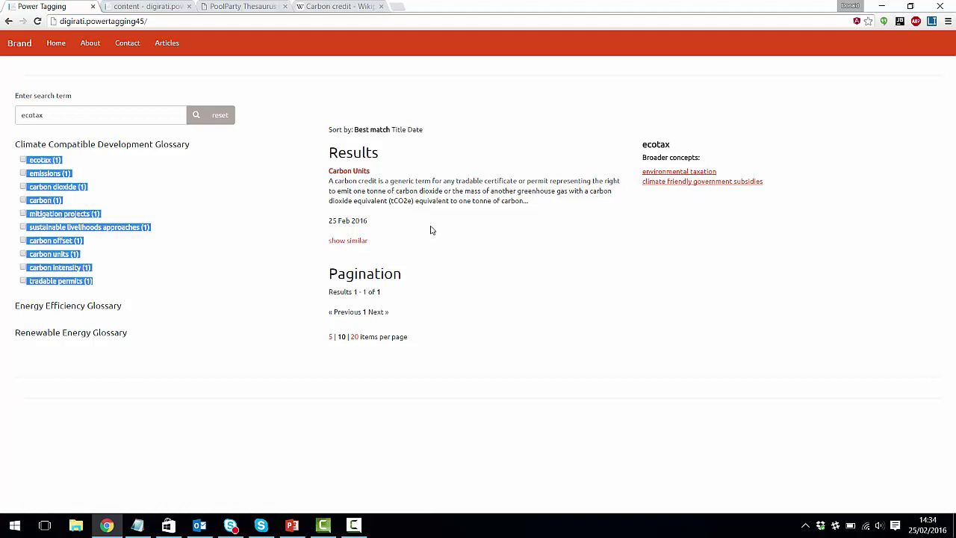